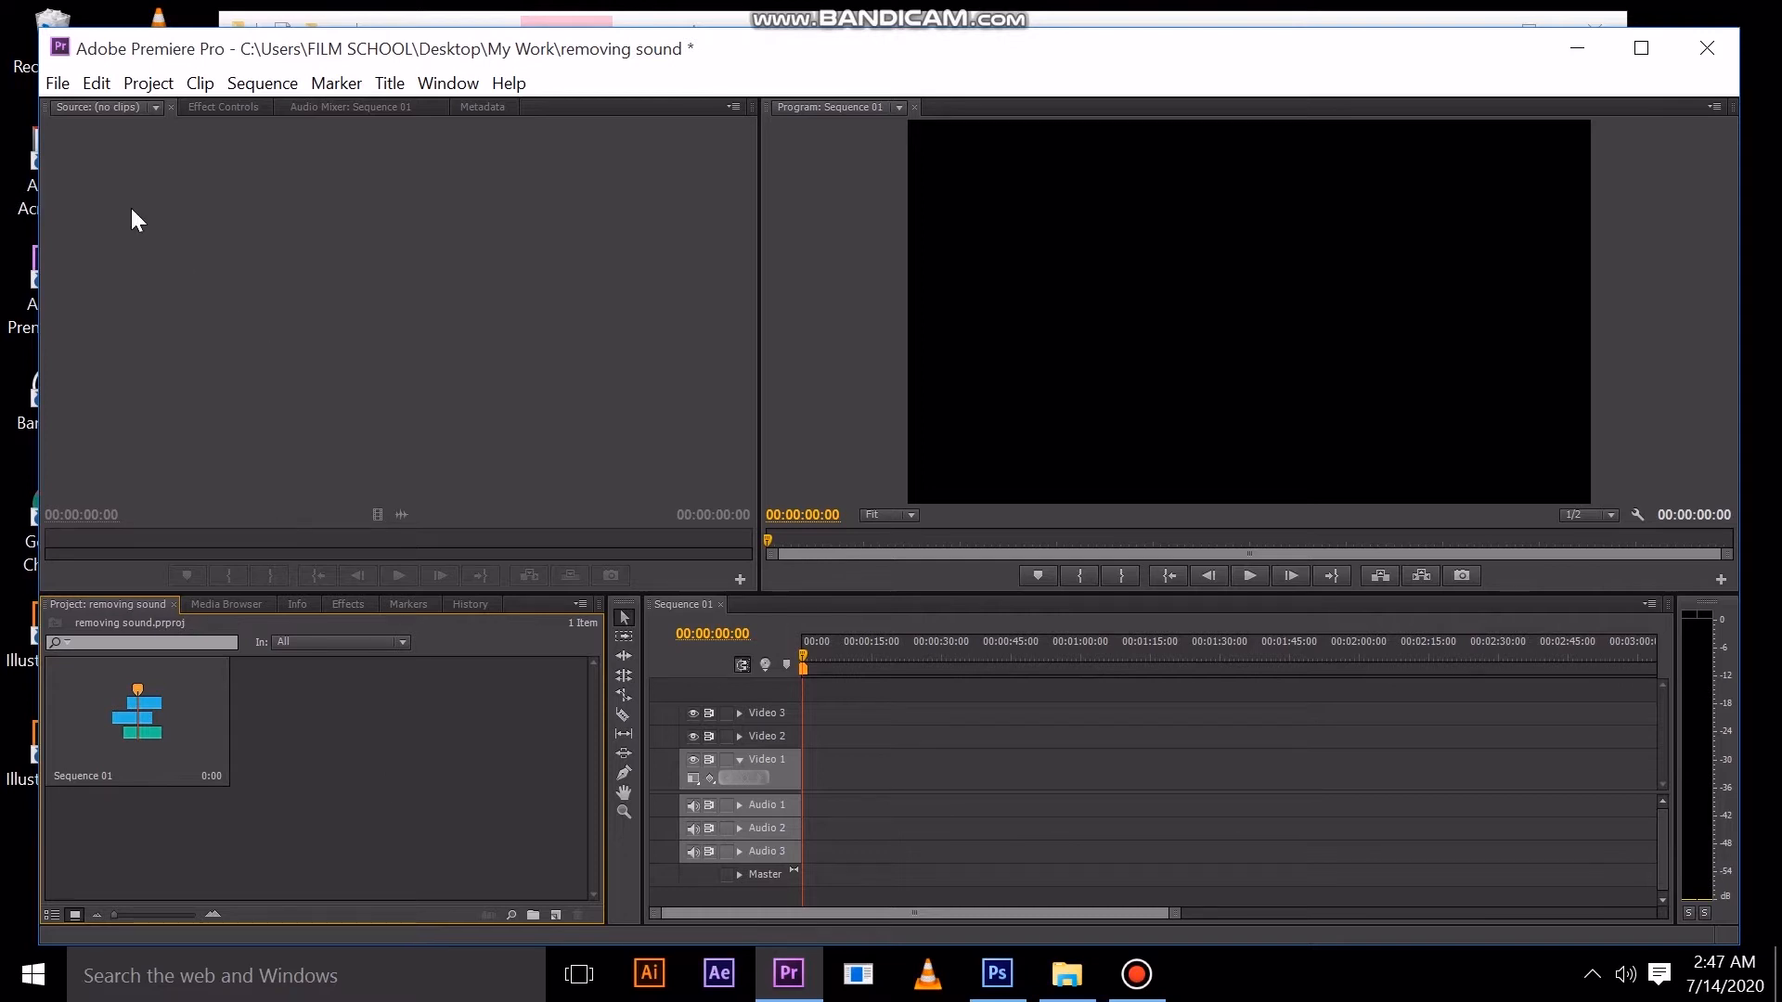
Import all six media files from the umuganda folder on the Desktop into the project.
{"action": "left_click", "coordinate": [48, 81]}
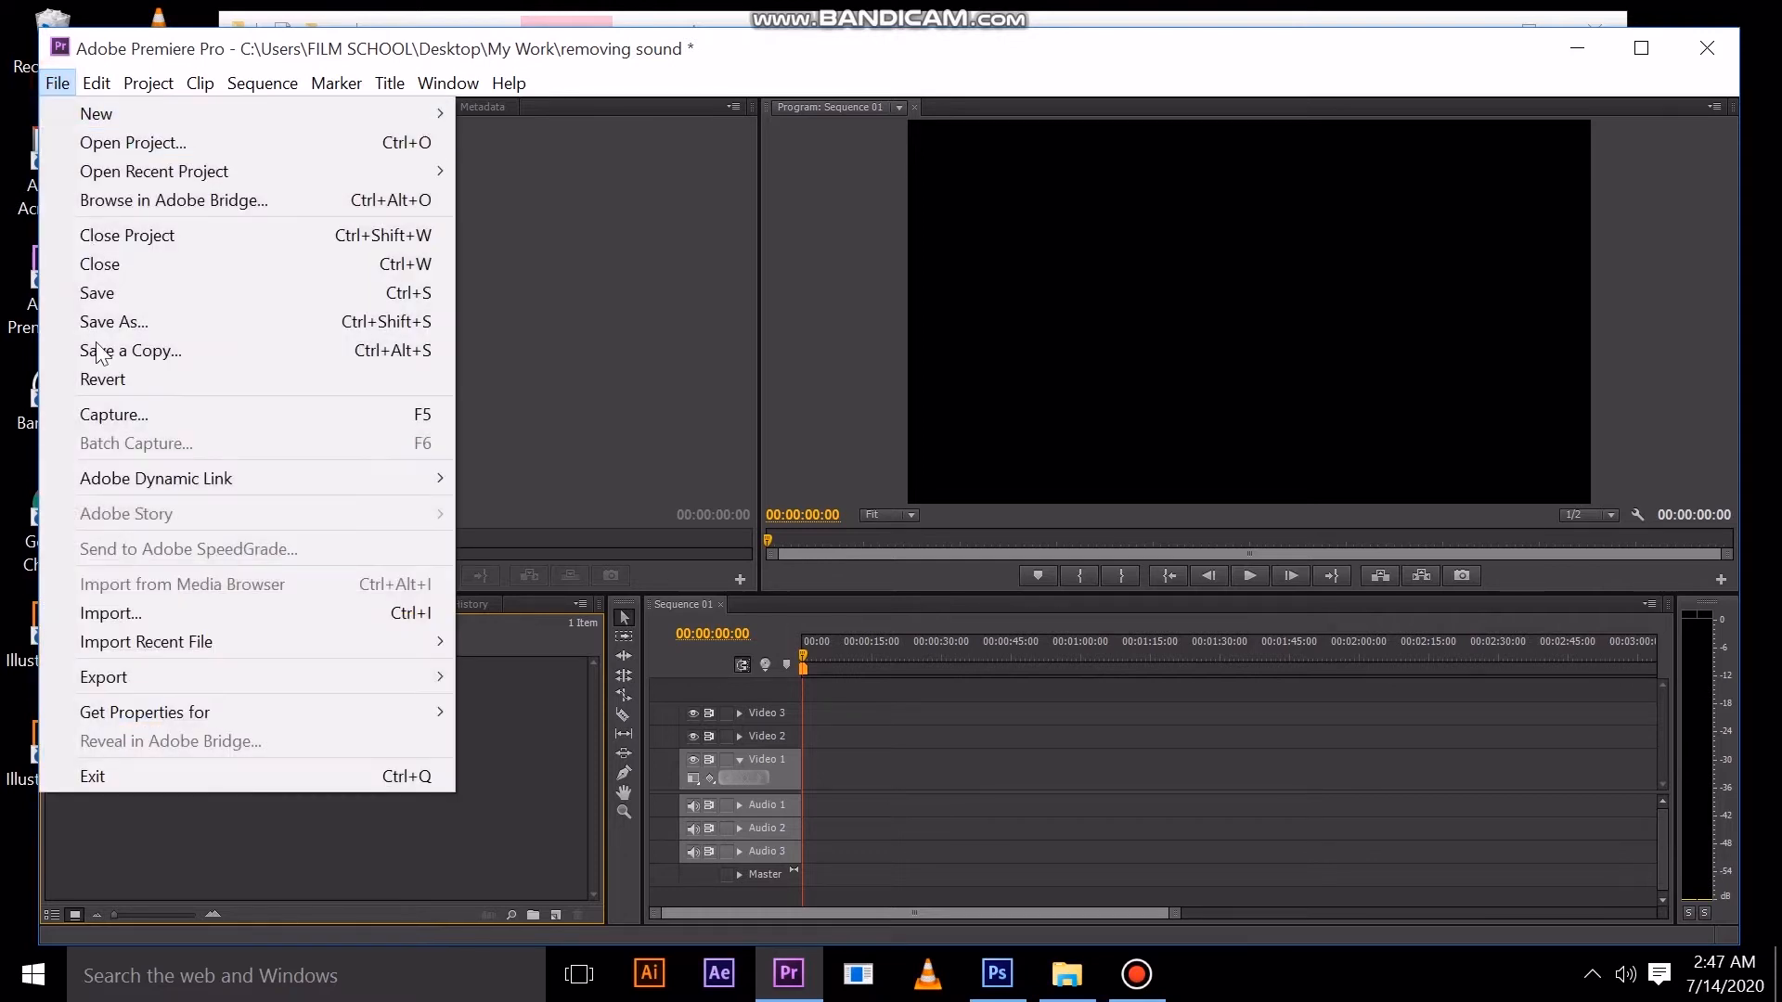
{"action": "left_click", "coordinate": [136, 609]}
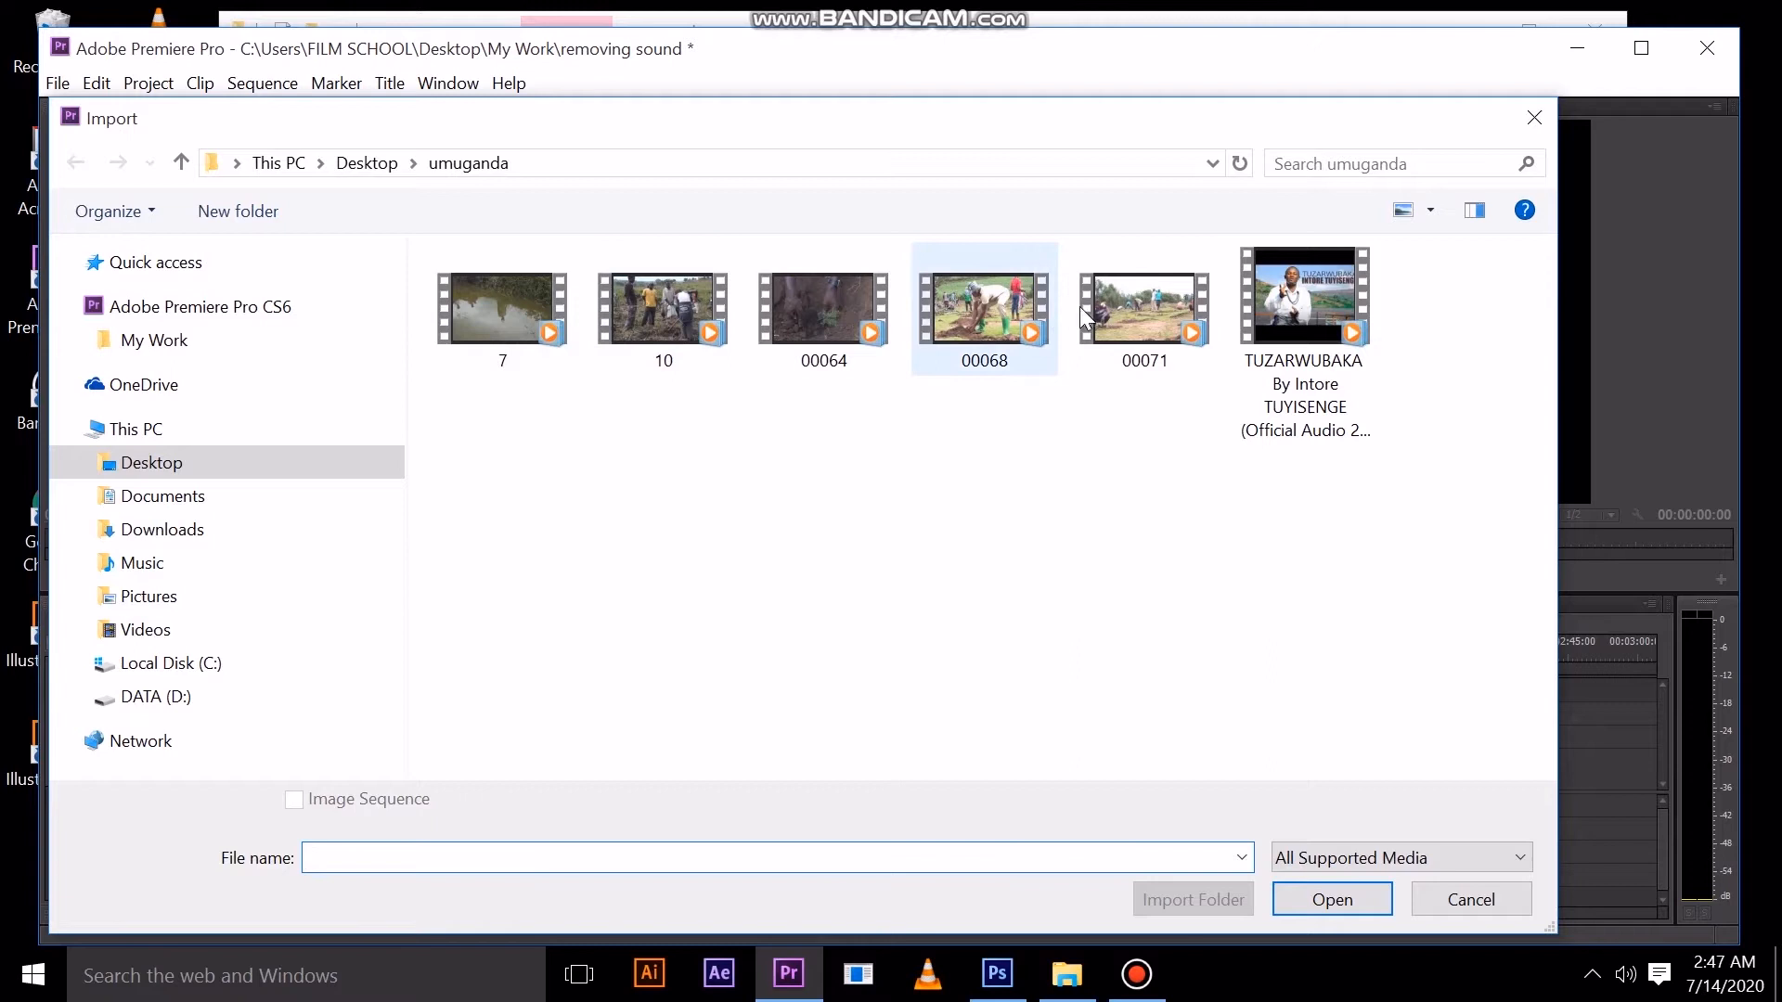
{"action": "left_click", "coordinate": [492, 399]}
{"action": "left_click_drag", "start_coordinate": [492, 399], "coordinate": [1331, 291]}
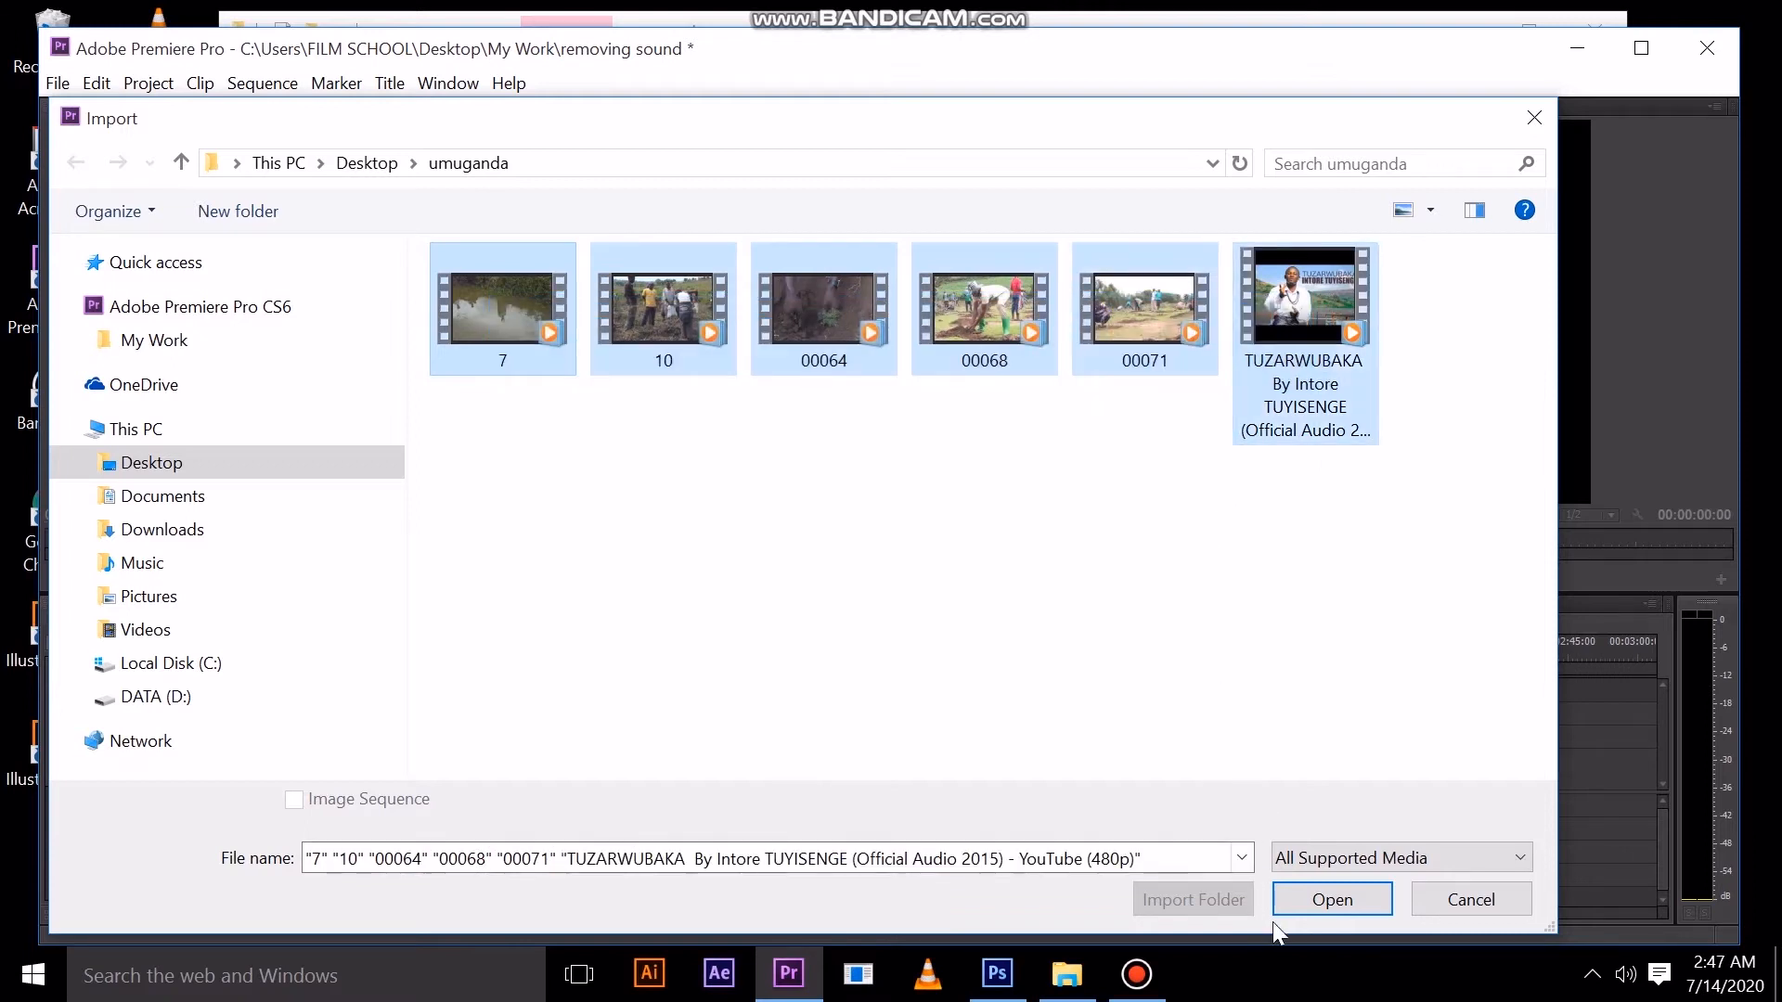
{"action": "left_click", "coordinate": [1296, 900]}
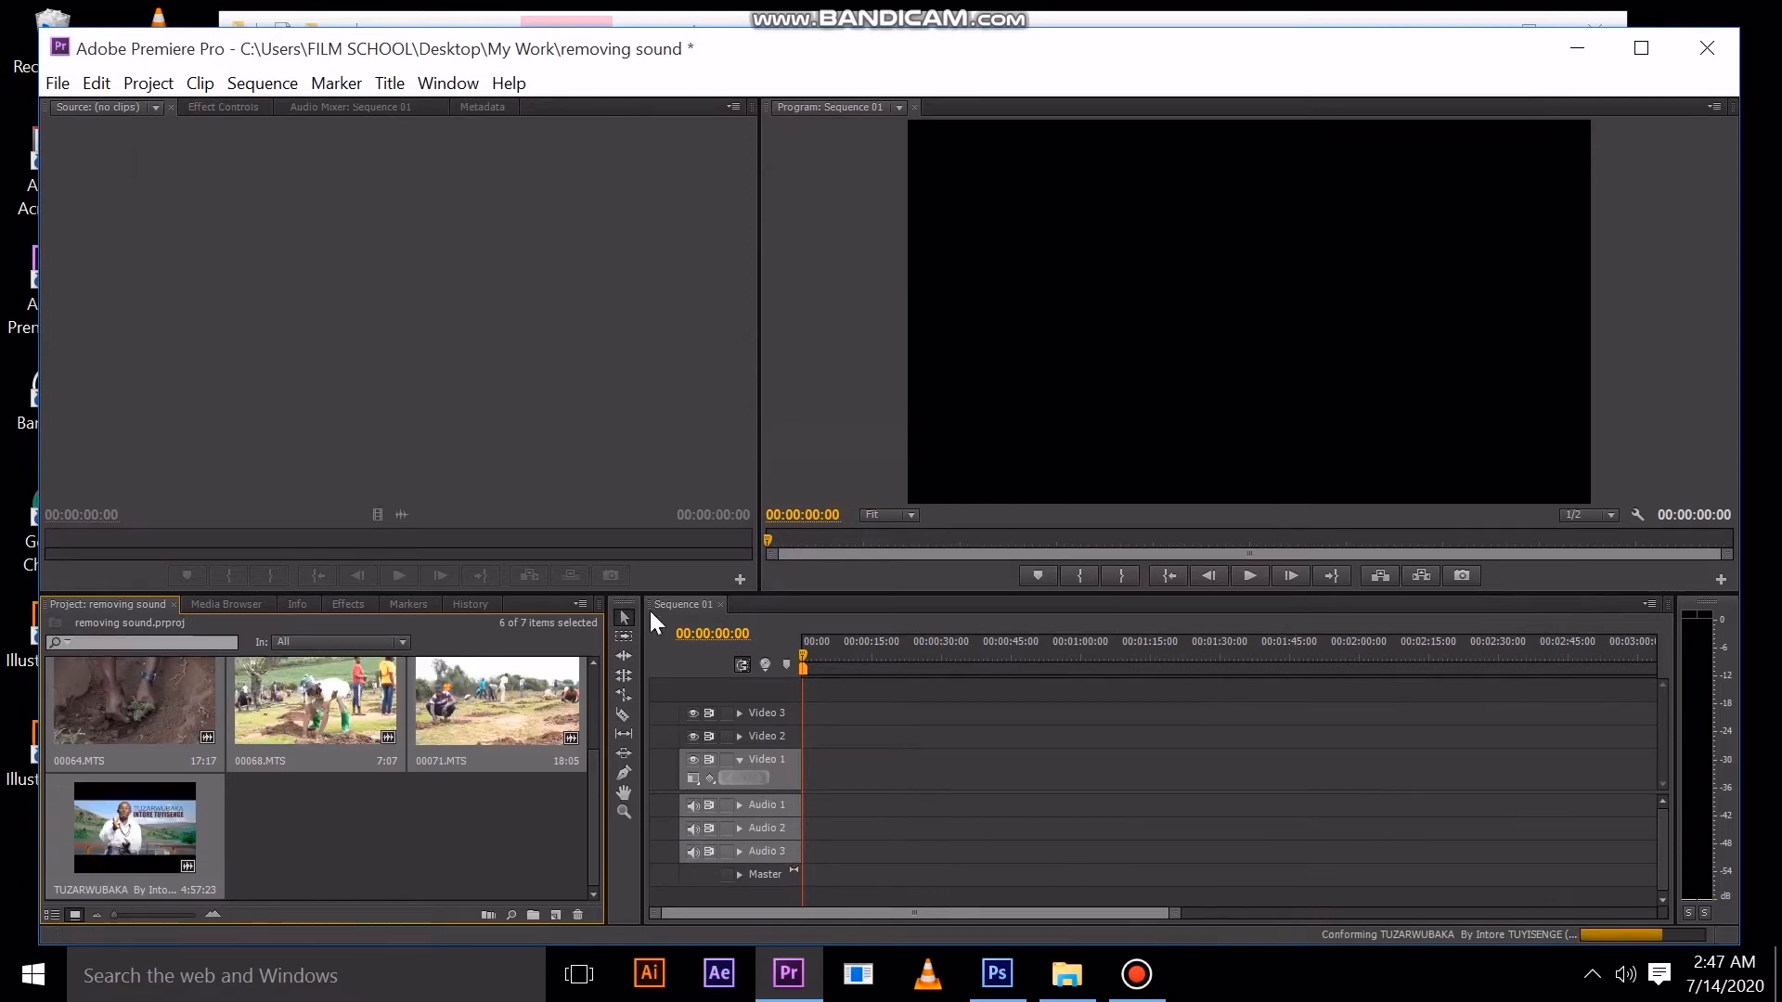
Place 7.MTS, 10.MTS, 00064.MTS, 00068.MTS and 00071.MTS end to end on Video 1, starting at the sequence beginning.
{"action": "left_click_drag", "start_coordinate": [830, 593], "coordinate": [830, 434]}
{"action": "left_click", "coordinate": [401, 816]}
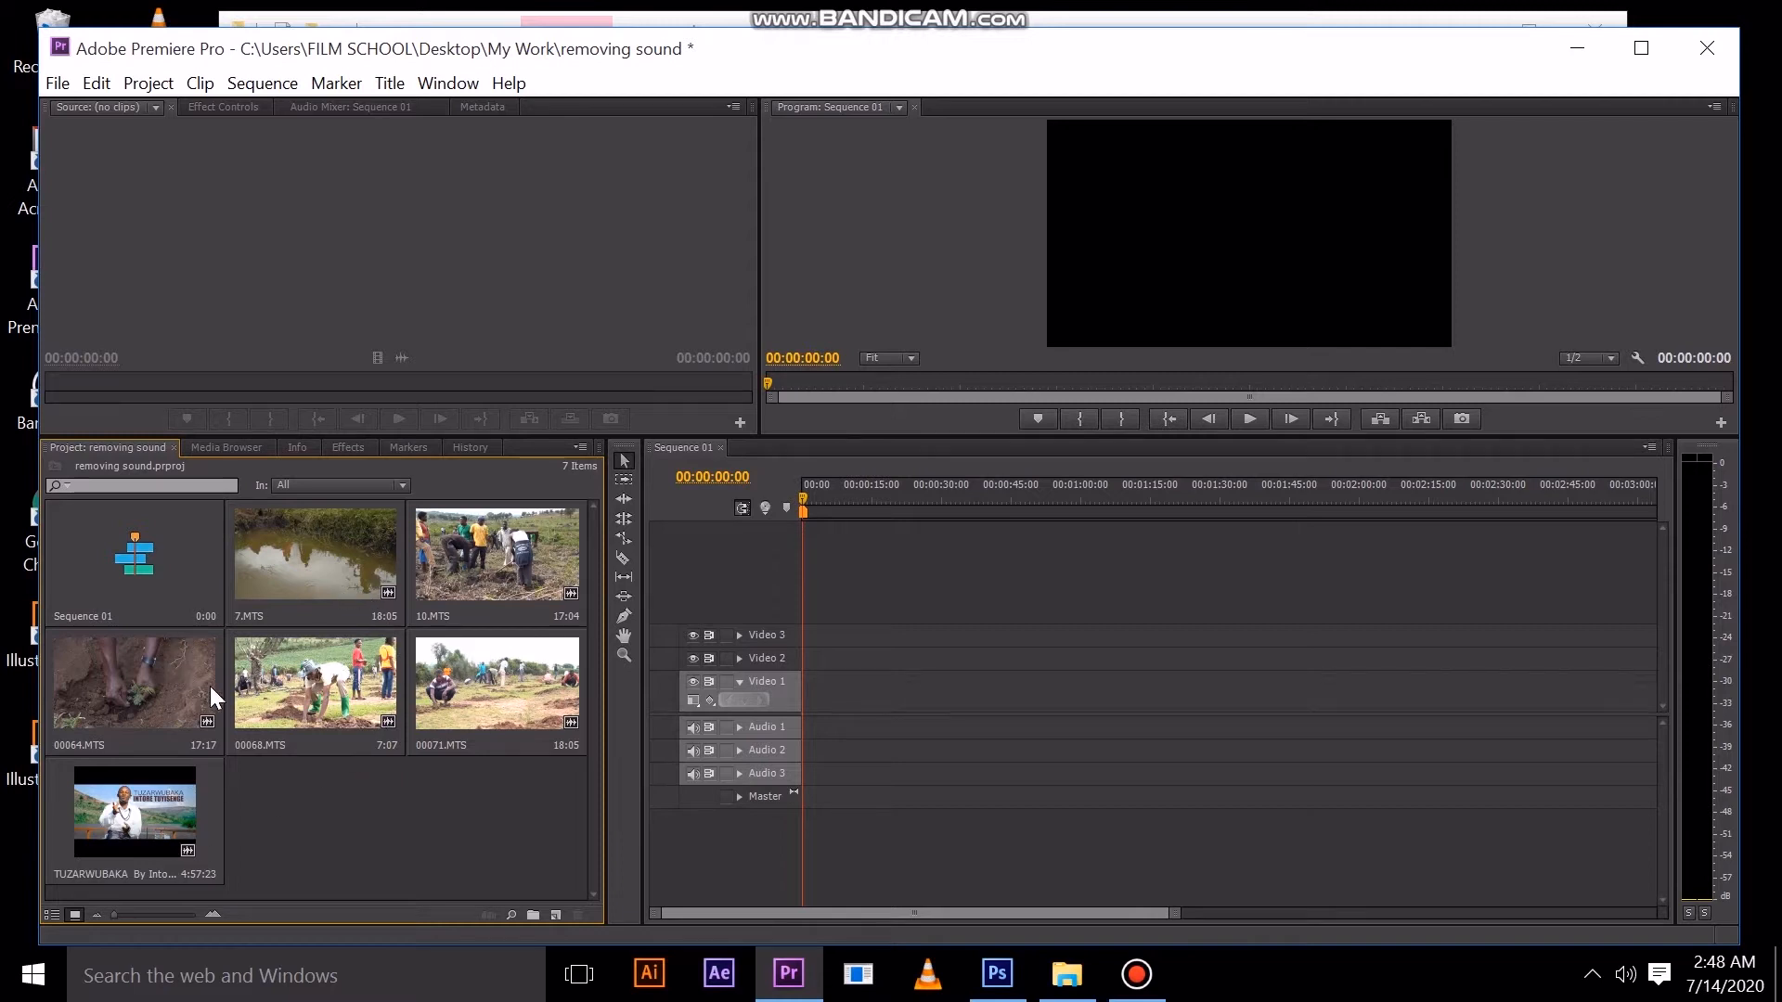
{"action": "left_click_drag", "start_coordinate": [341, 572], "coordinate": [800, 694]}
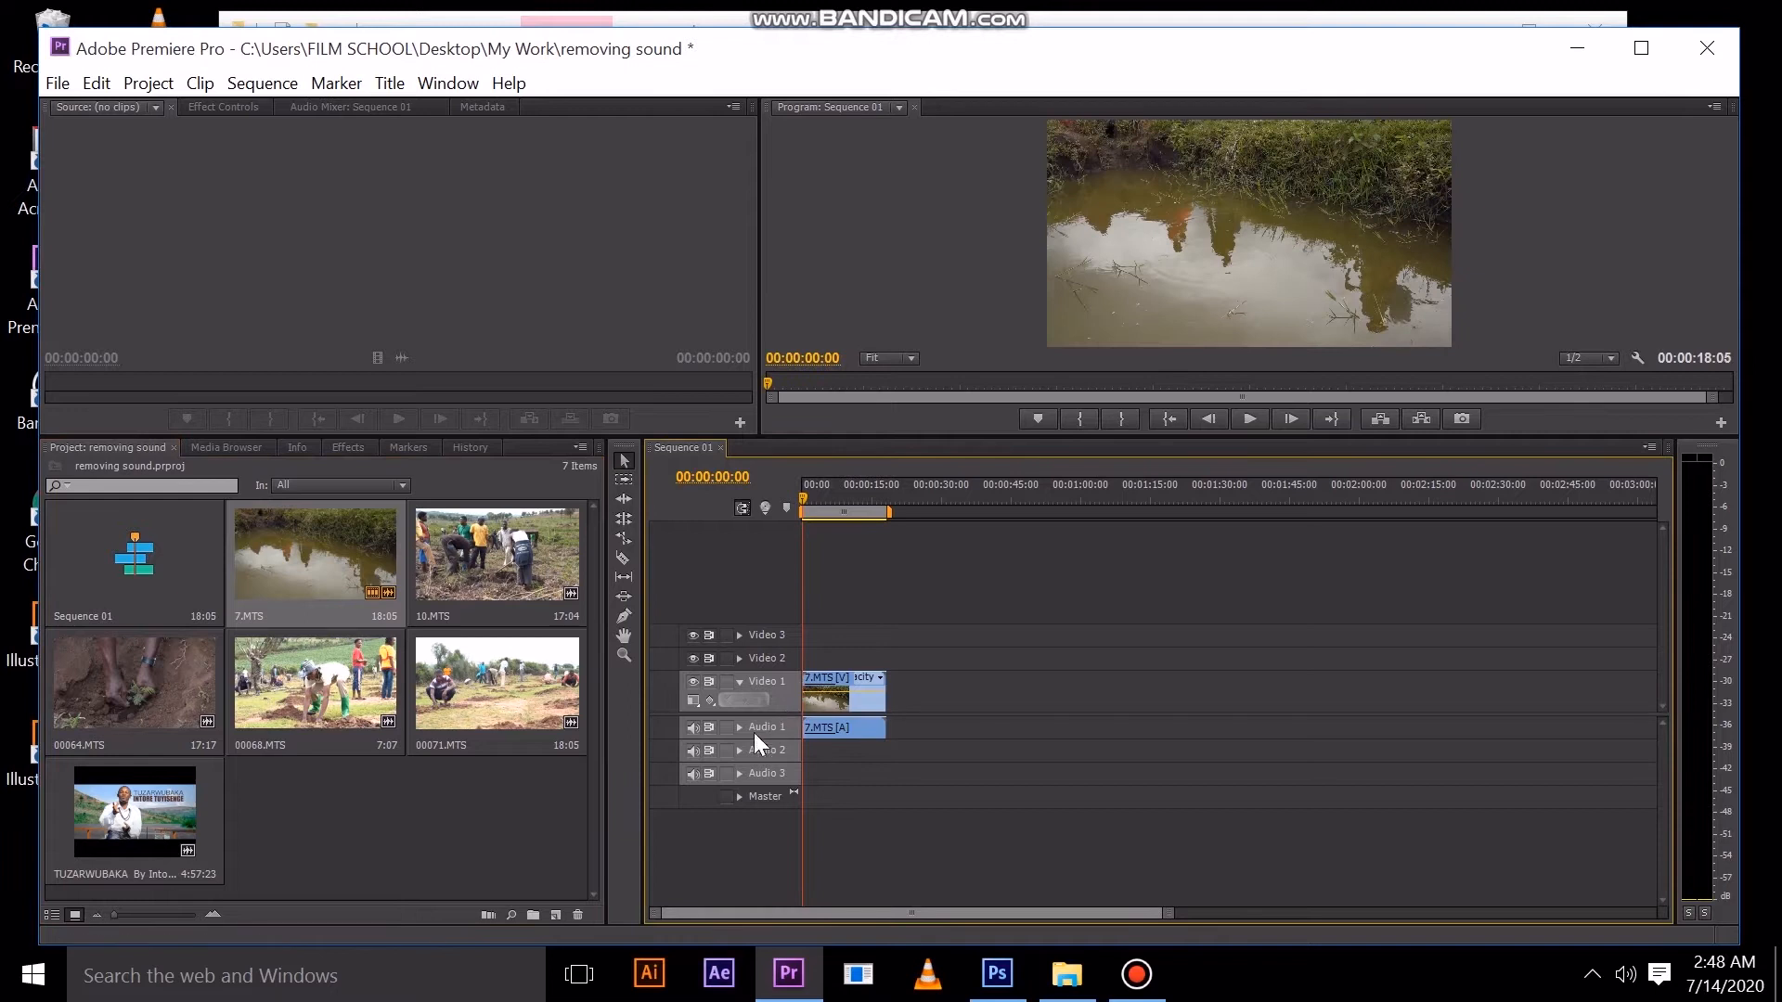
{"action": "left_click_drag", "start_coordinate": [501, 563], "coordinate": [898, 715]}
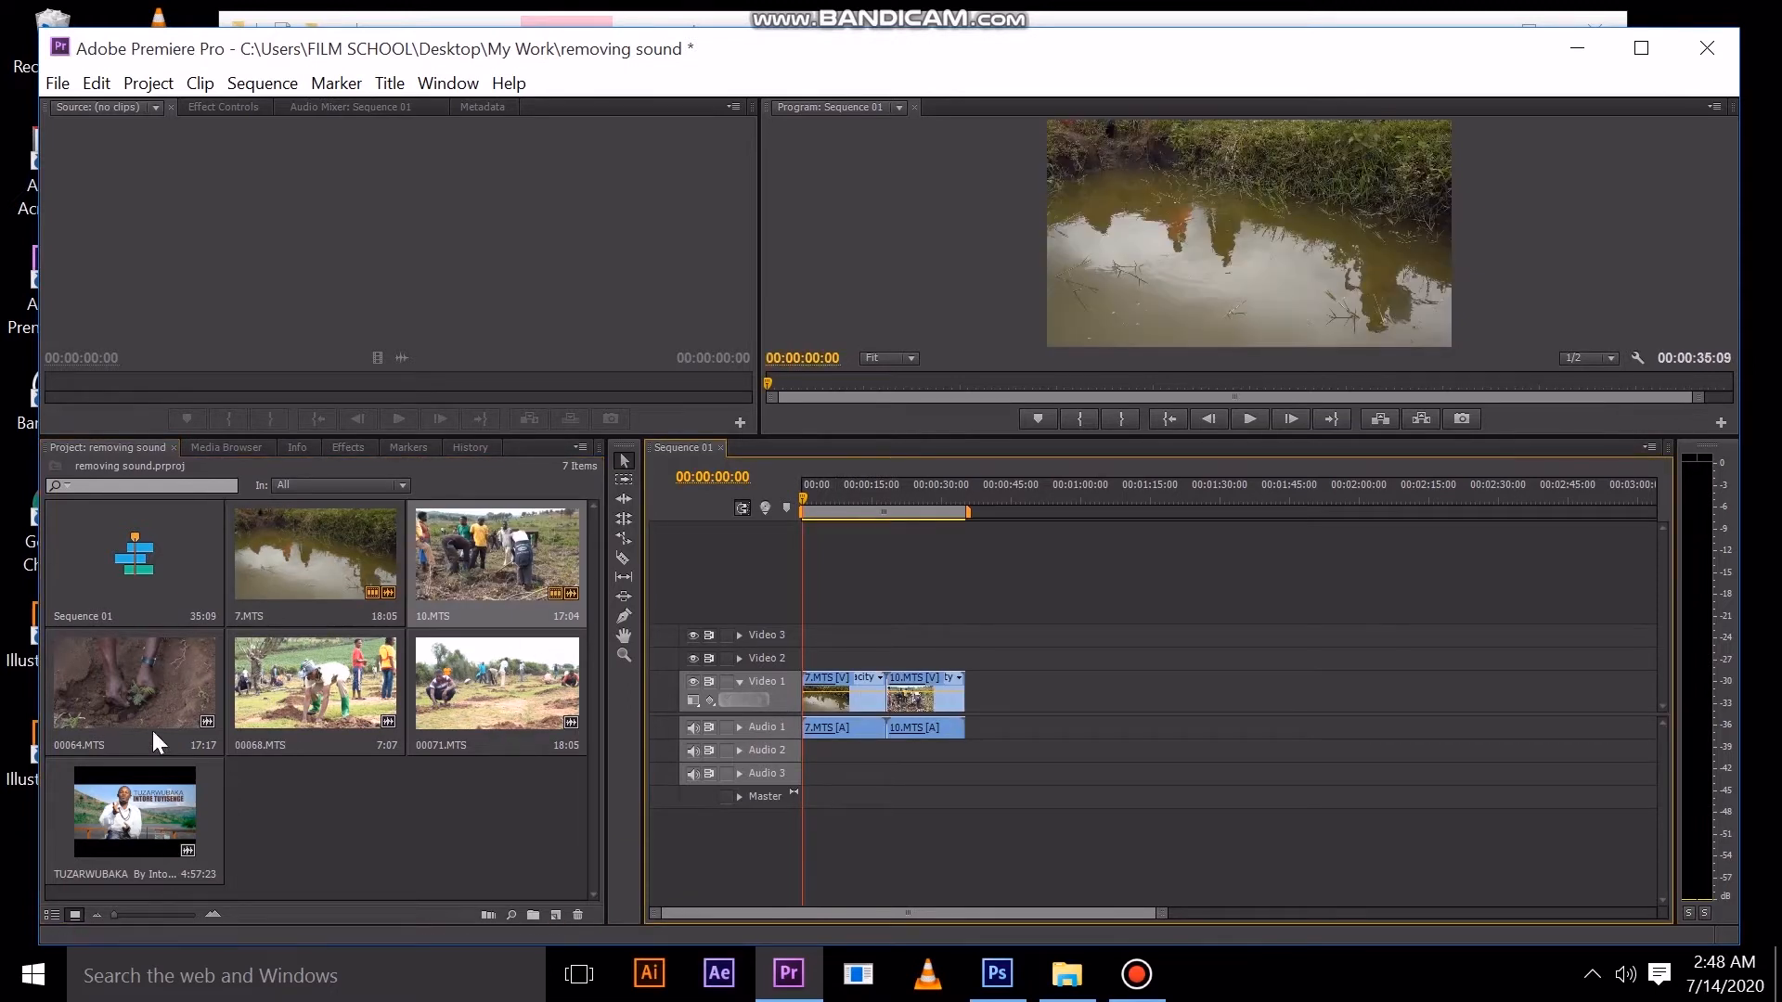
{"action": "left_click_drag", "start_coordinate": [135, 682], "coordinate": [970, 706]}
{"action": "left_click_drag", "start_coordinate": [386, 713], "coordinate": [1067, 732]}
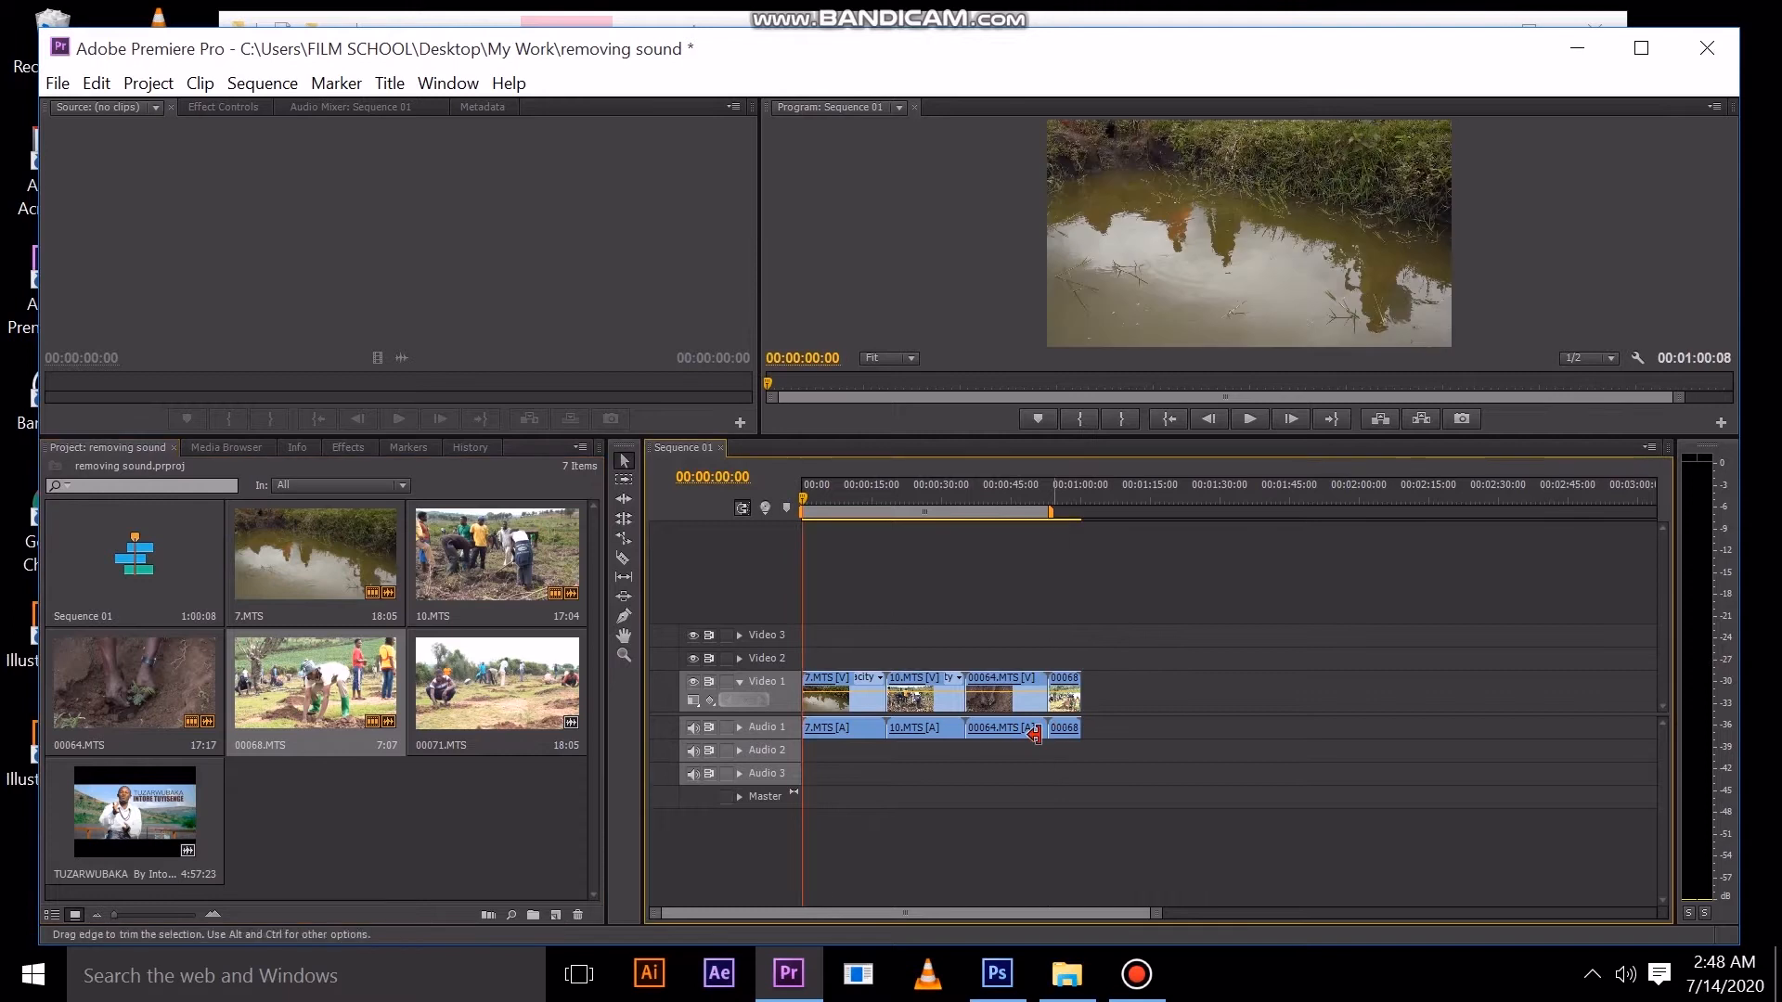
{"action": "left_click_drag", "start_coordinate": [502, 686], "coordinate": [1100, 740]}
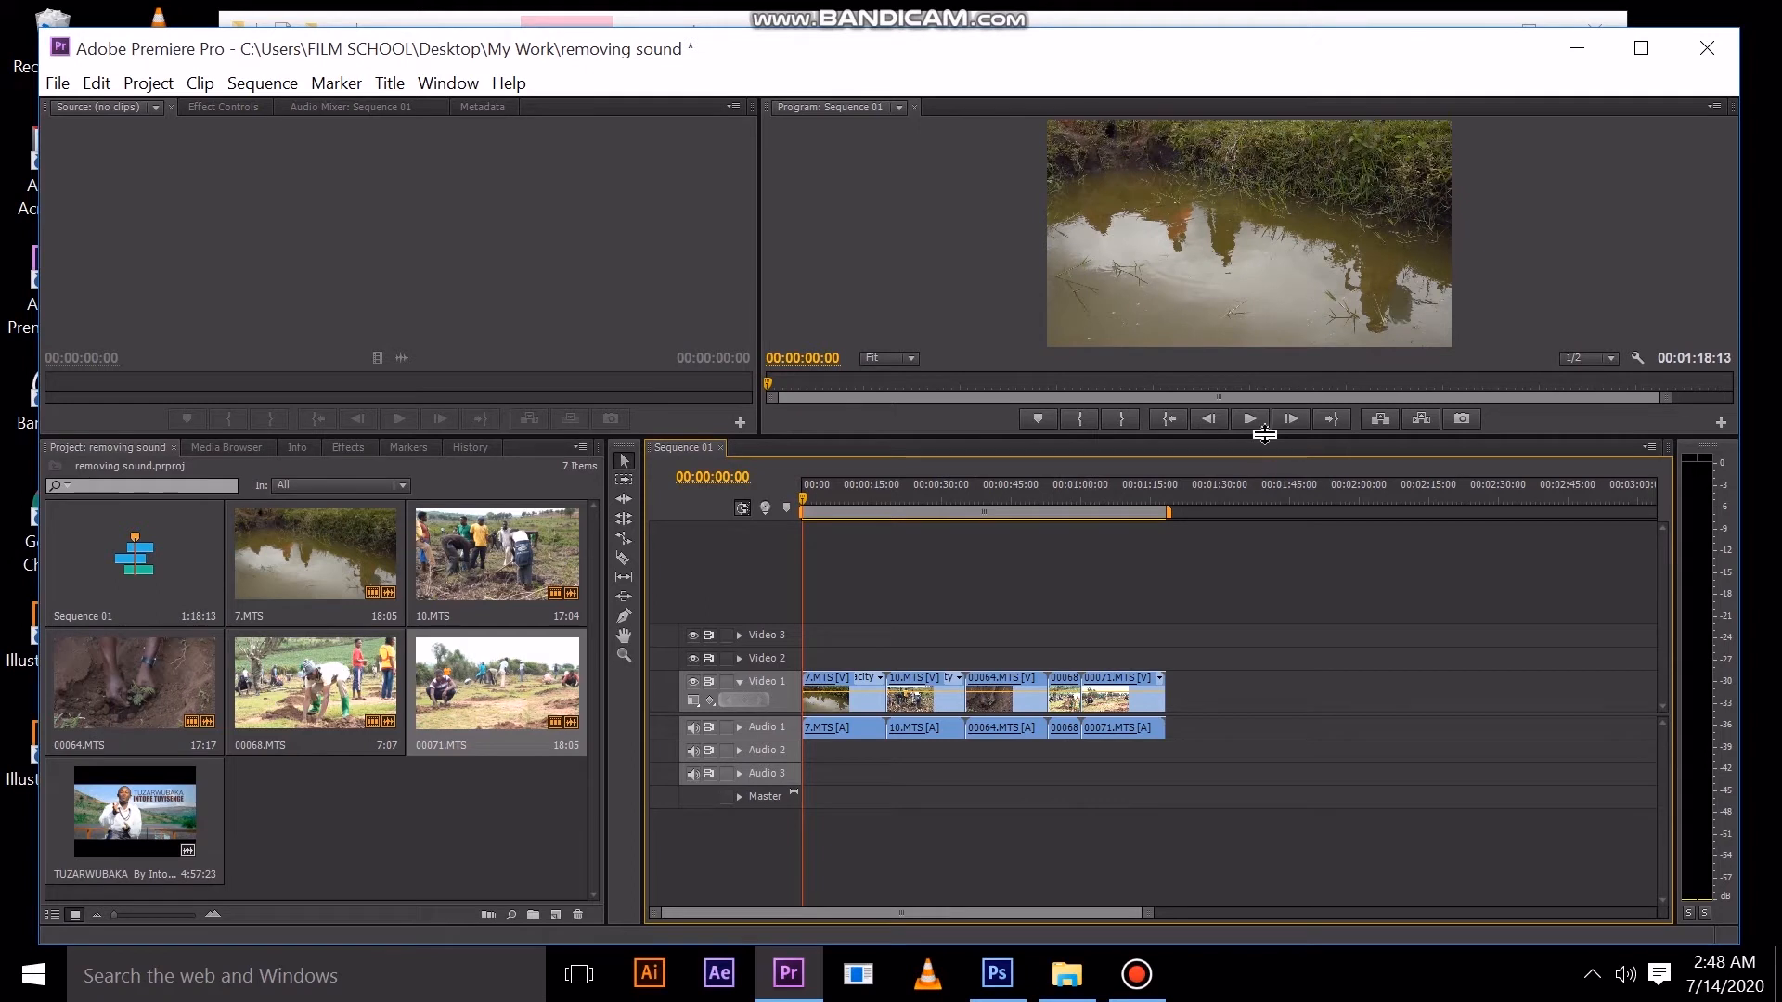
{"action": "left_click_drag", "start_coordinate": [1264, 440], "coordinate": [1262, 534]}
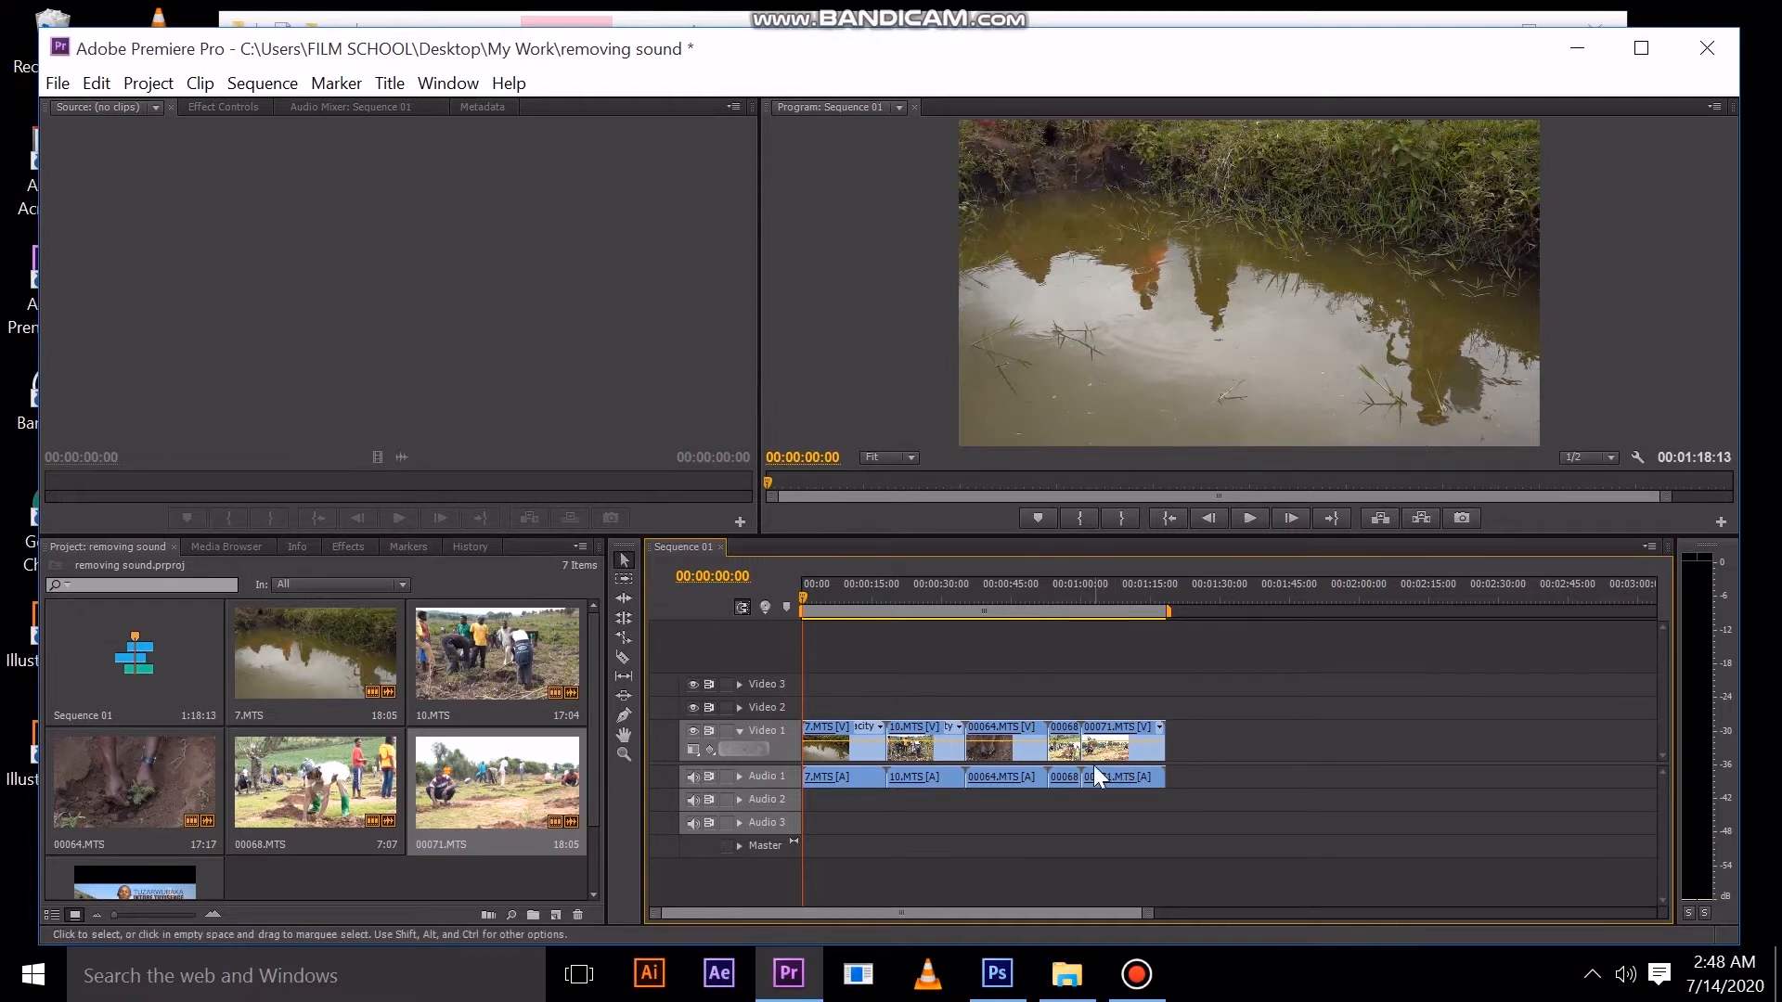
Unlink the 7.MTS clip's video and audio in the timeline and delete its audio part from Audio 1.
{"action": "left_click", "coordinate": [834, 729]}
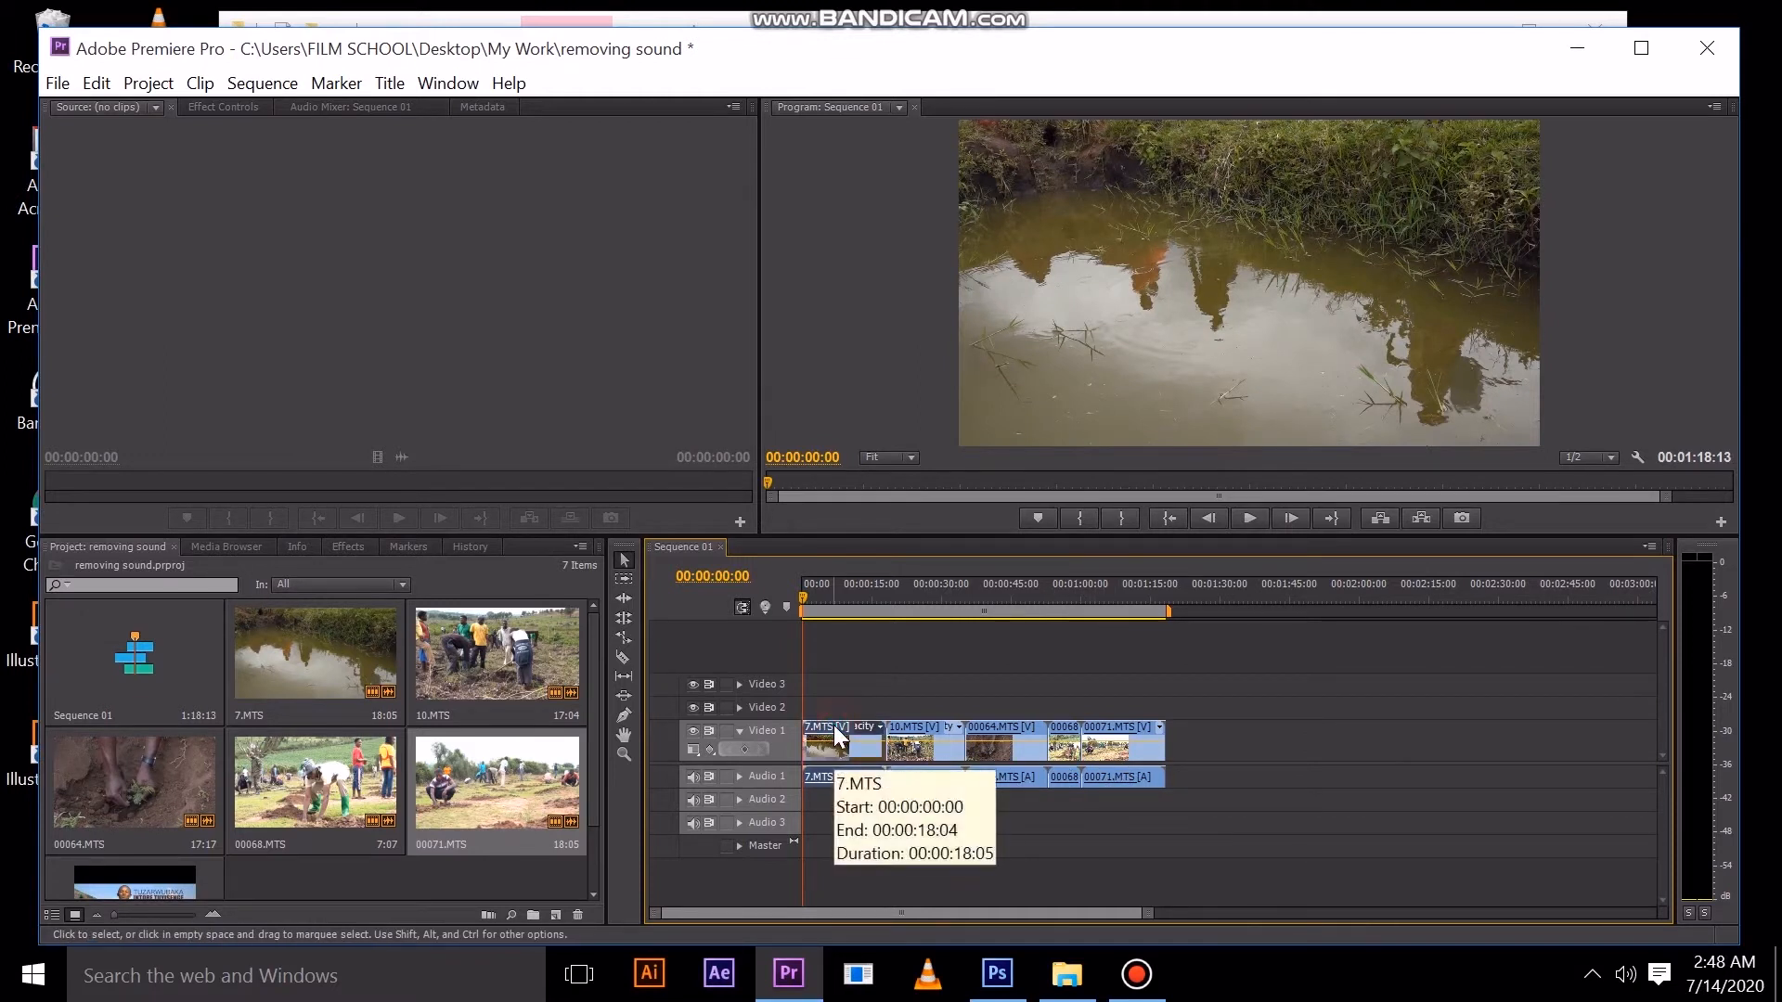
{"action": "right_click", "coordinate": [836, 726]}
{"action": "left_click", "coordinate": [826, 698]}
{"action": "left_click", "coordinate": [833, 726]}
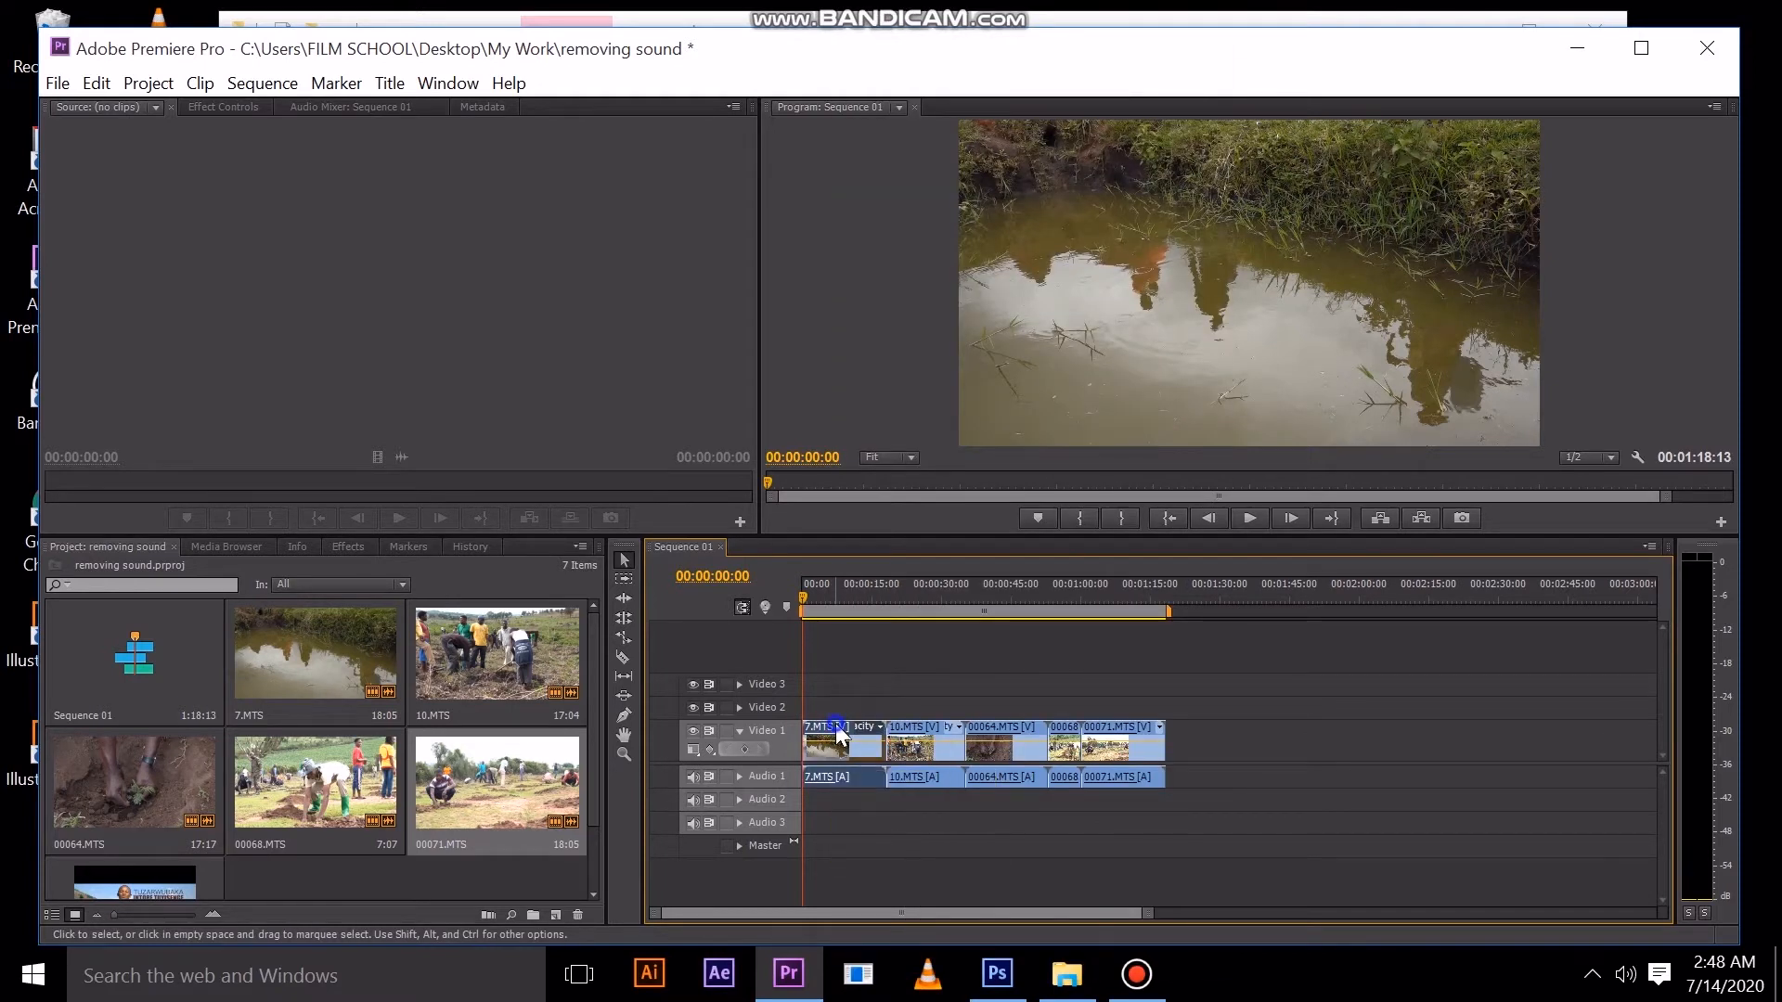
{"action": "right_click", "coordinate": [833, 724]}
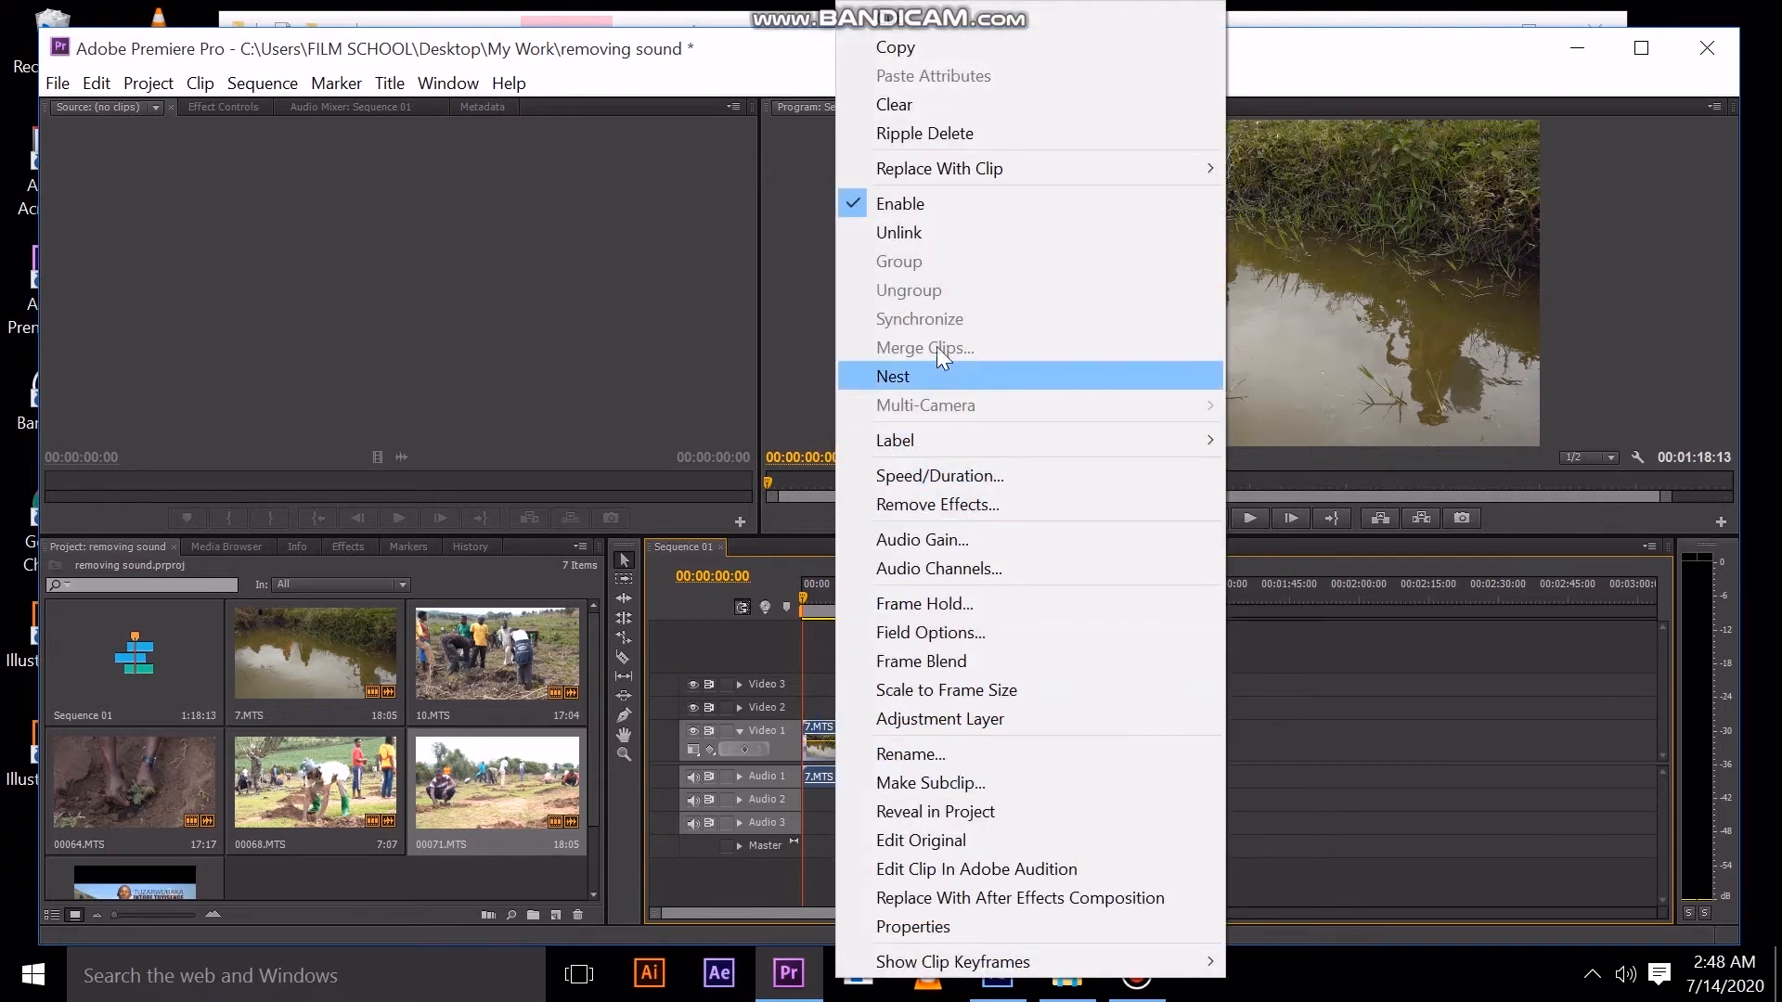
{"action": "left_click", "coordinate": [896, 233]}
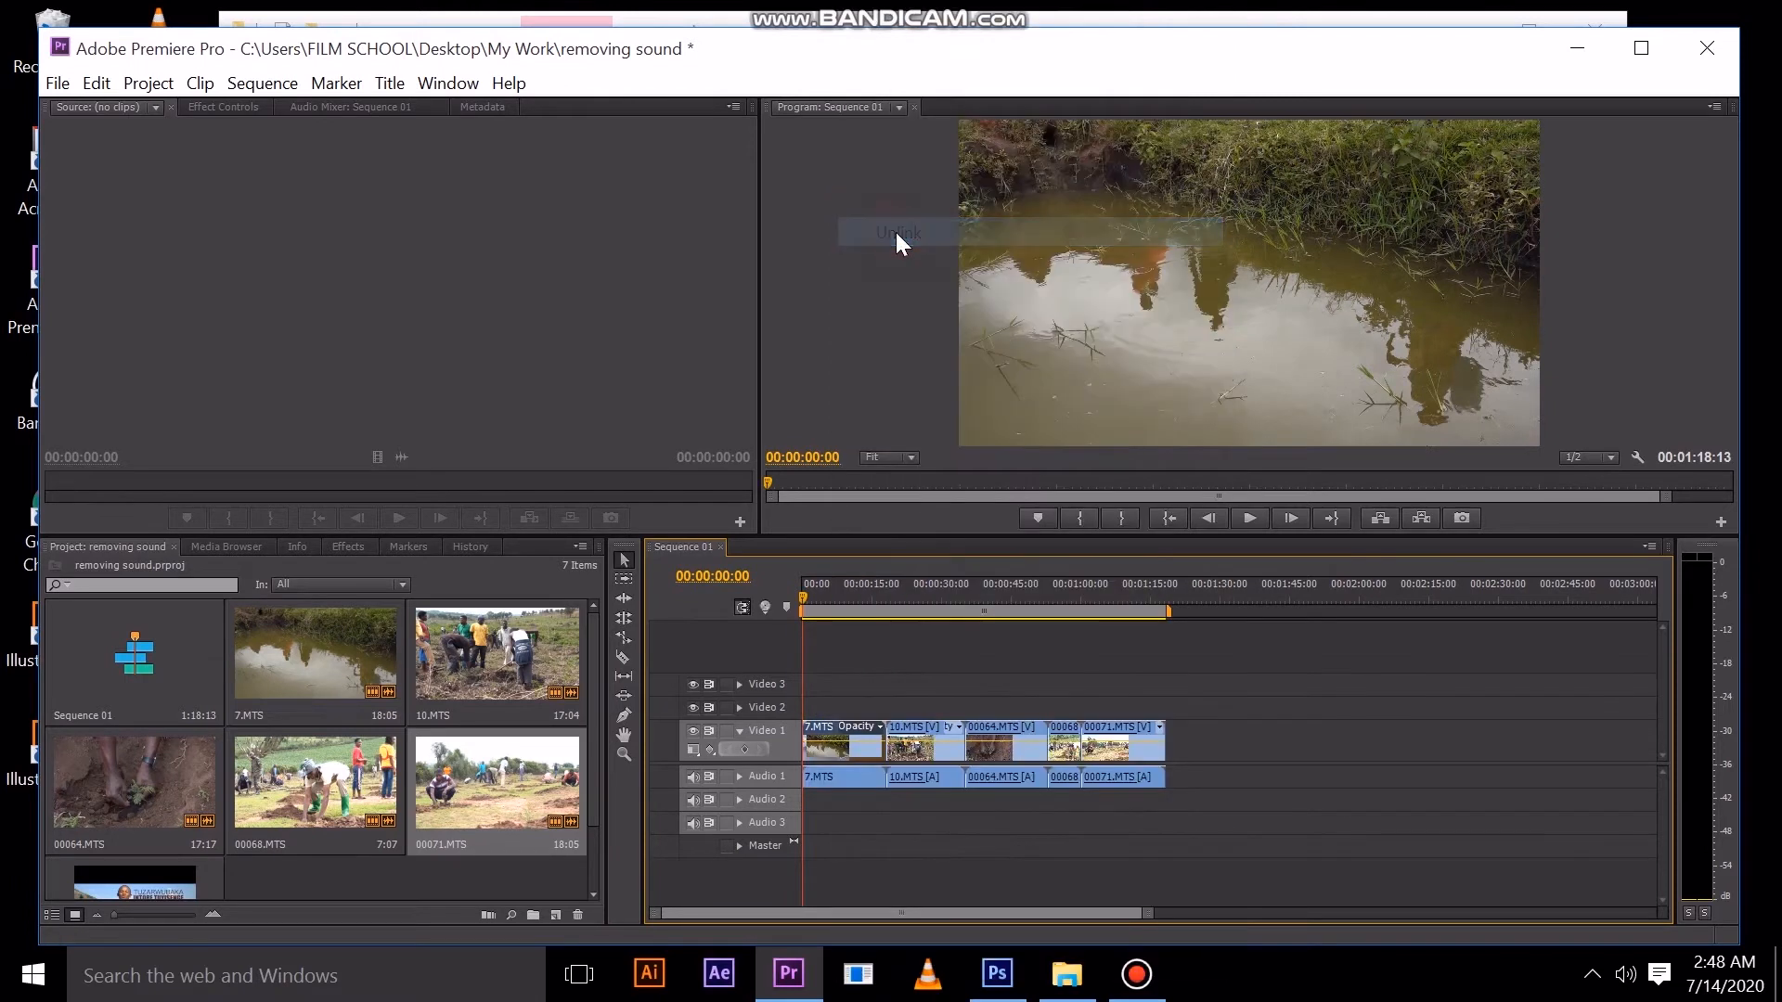
{"action": "left_click", "coordinate": [853, 782]}
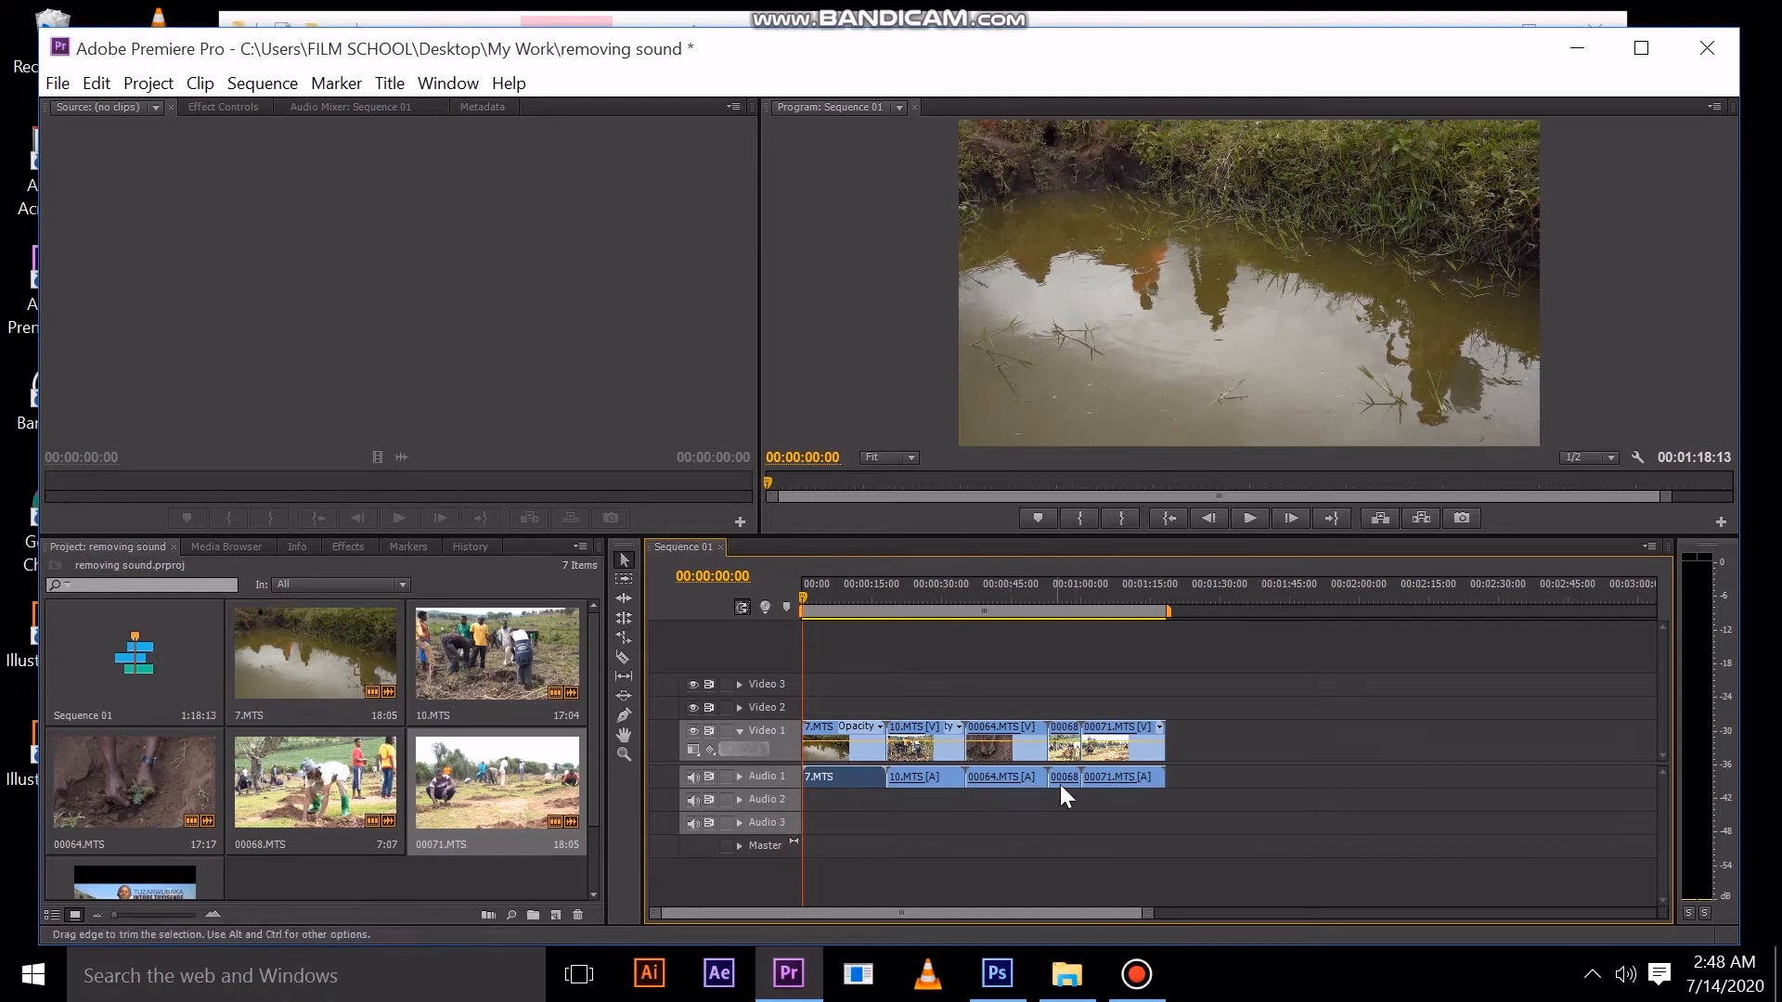
{"action": "key", "text": "space"}
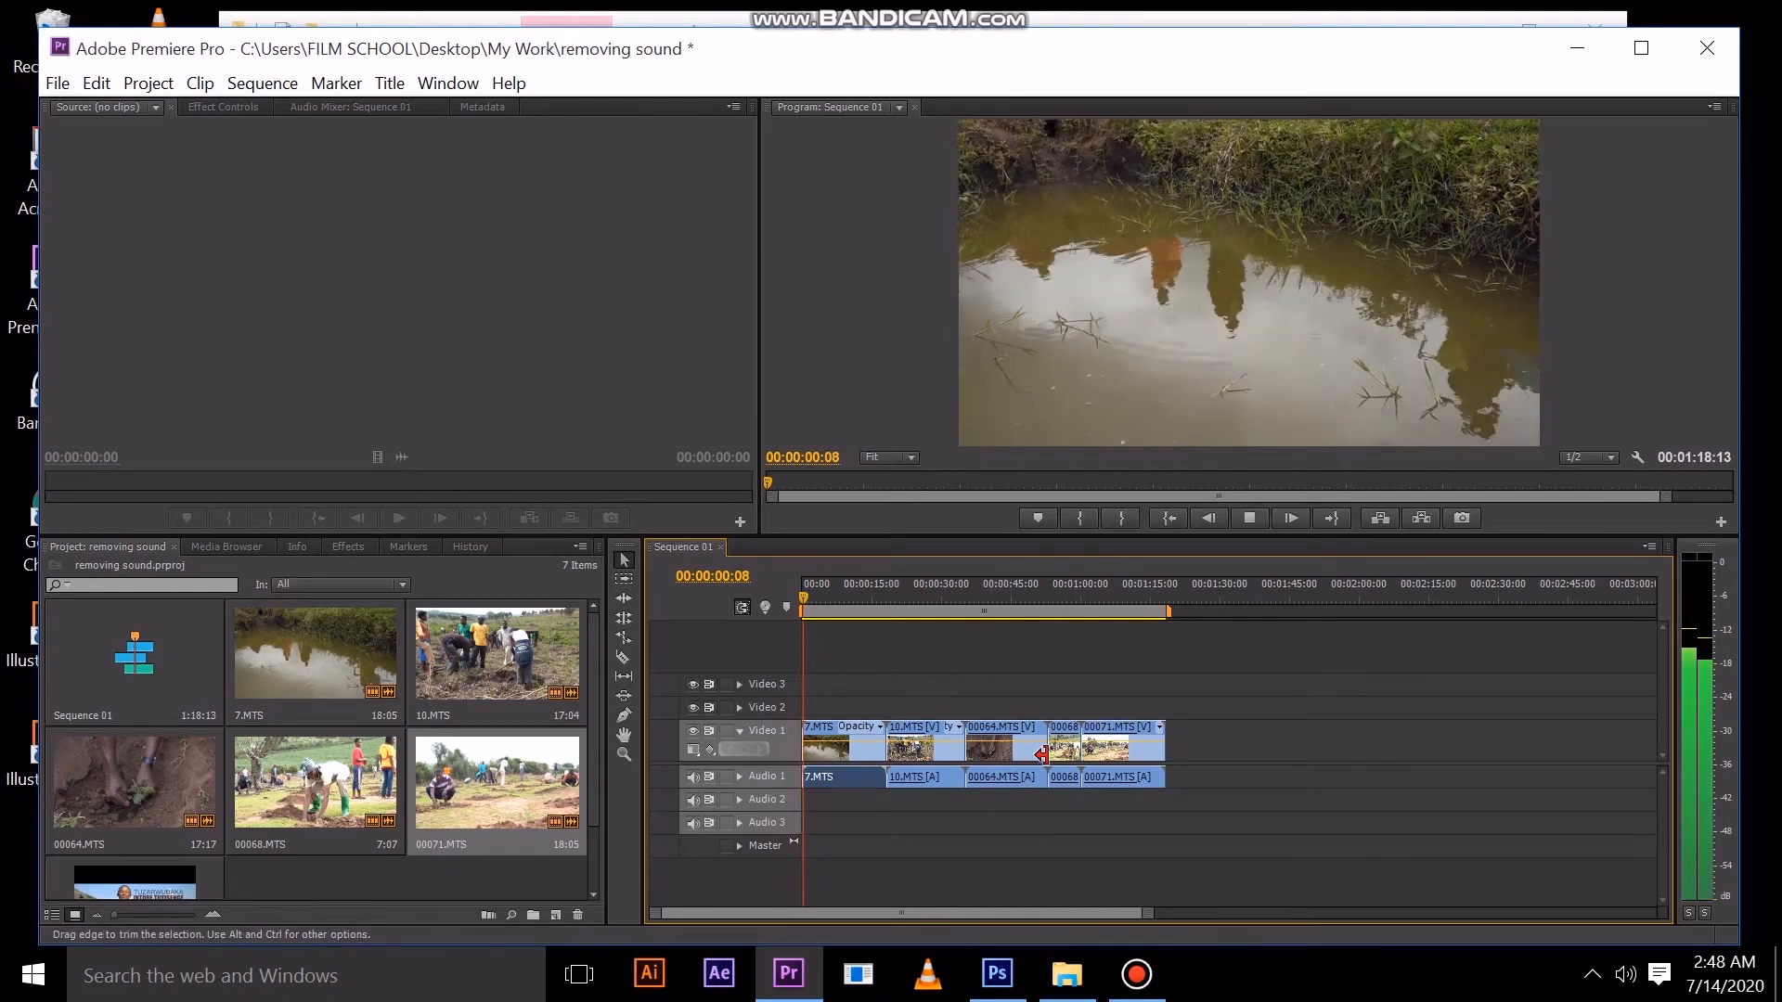
{"action": "key", "text": "space"}
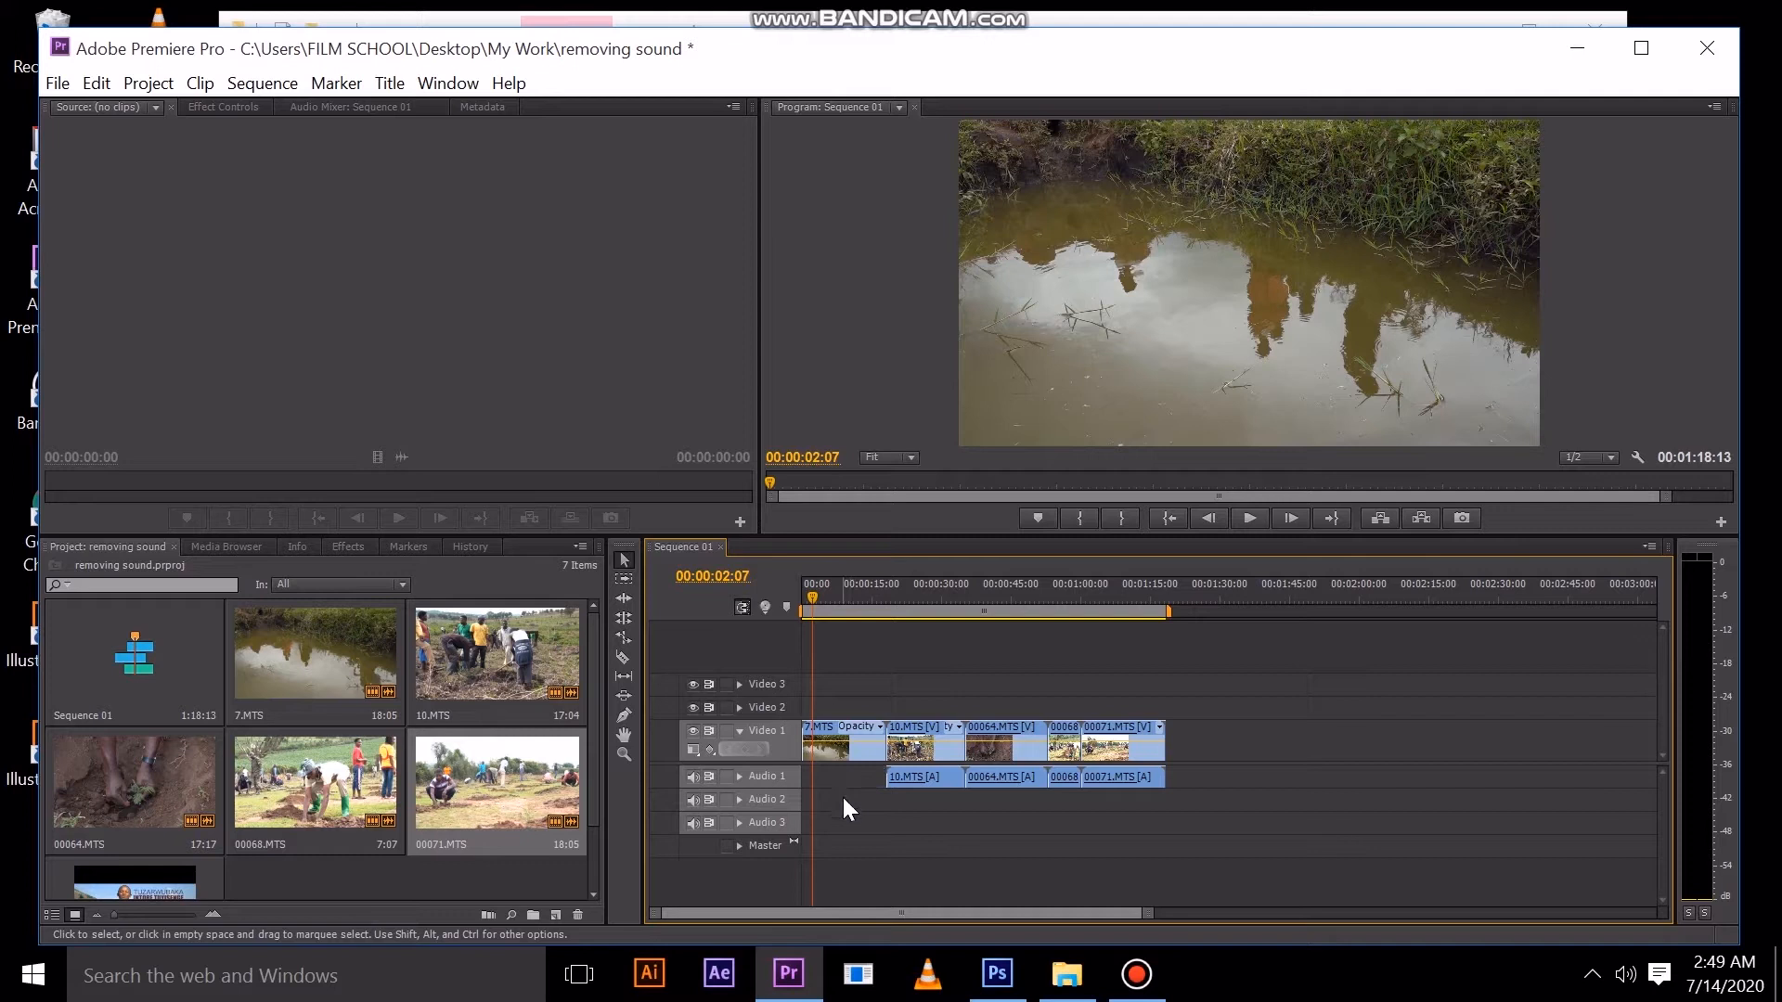
Unlink the 10.MTS clip in the timeline and delete its audio part from Audio 1.
{"action": "left_click_drag", "start_coordinate": [820, 604], "coordinate": [913, 605]}
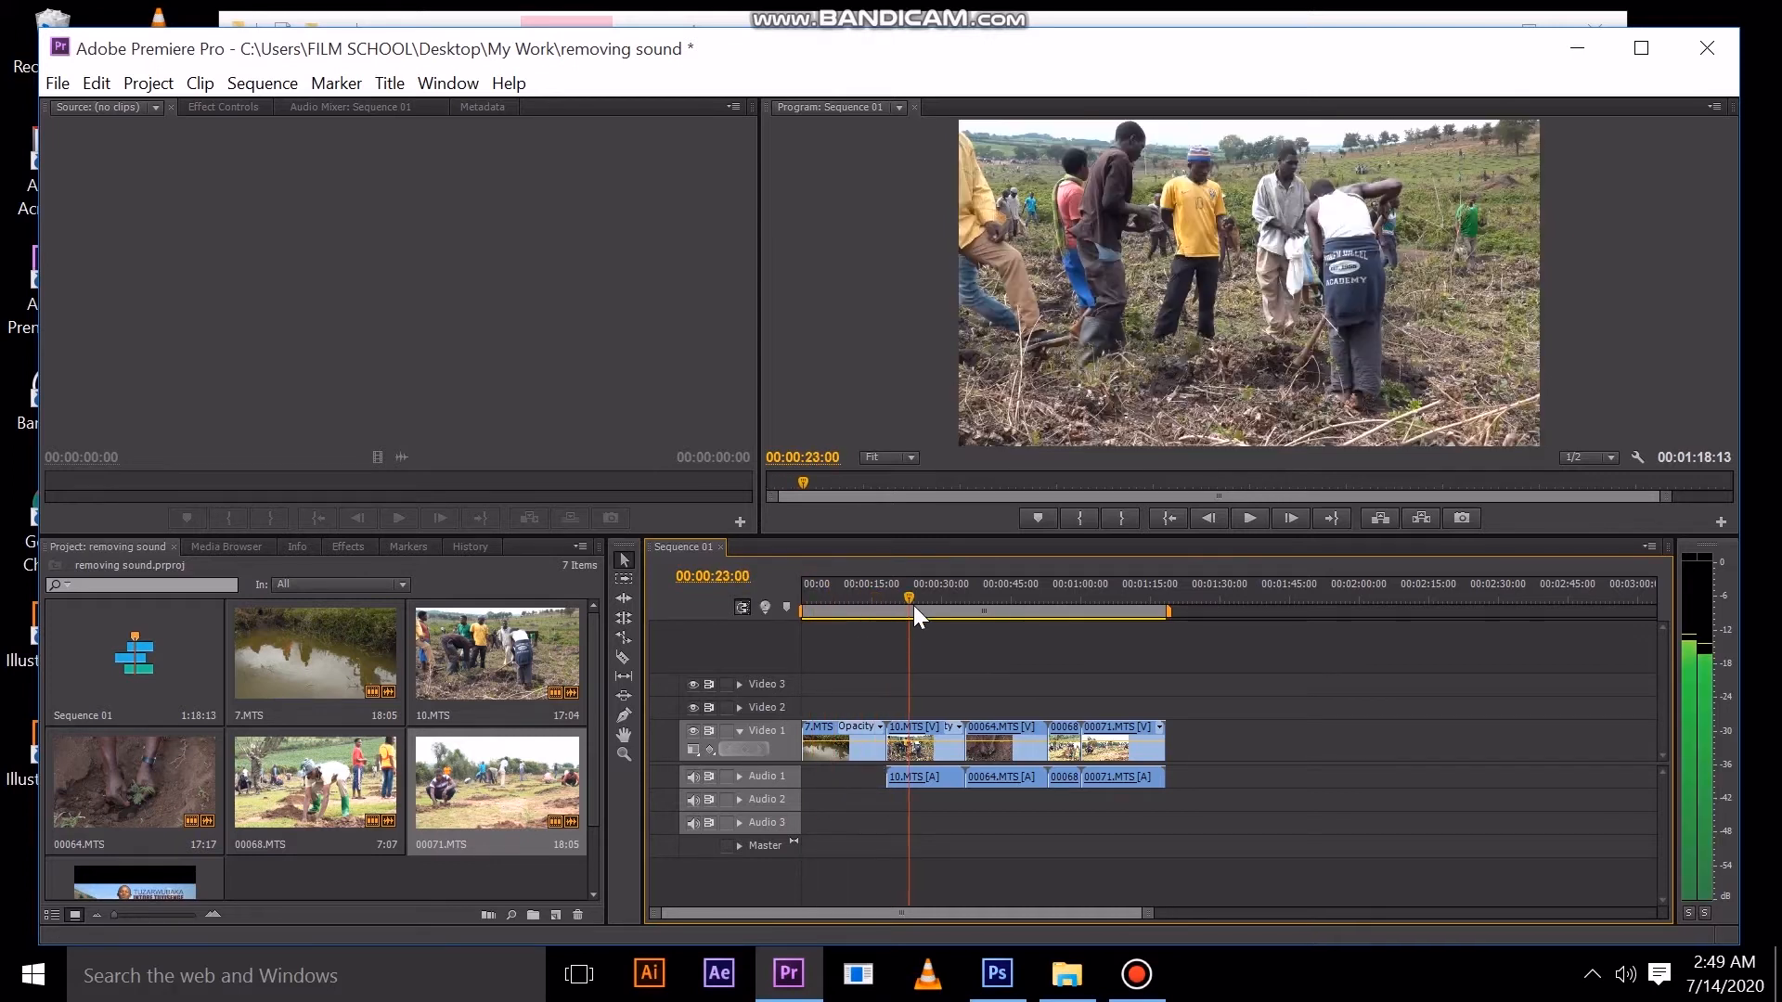
{"action": "right_click", "coordinate": [932, 723]}
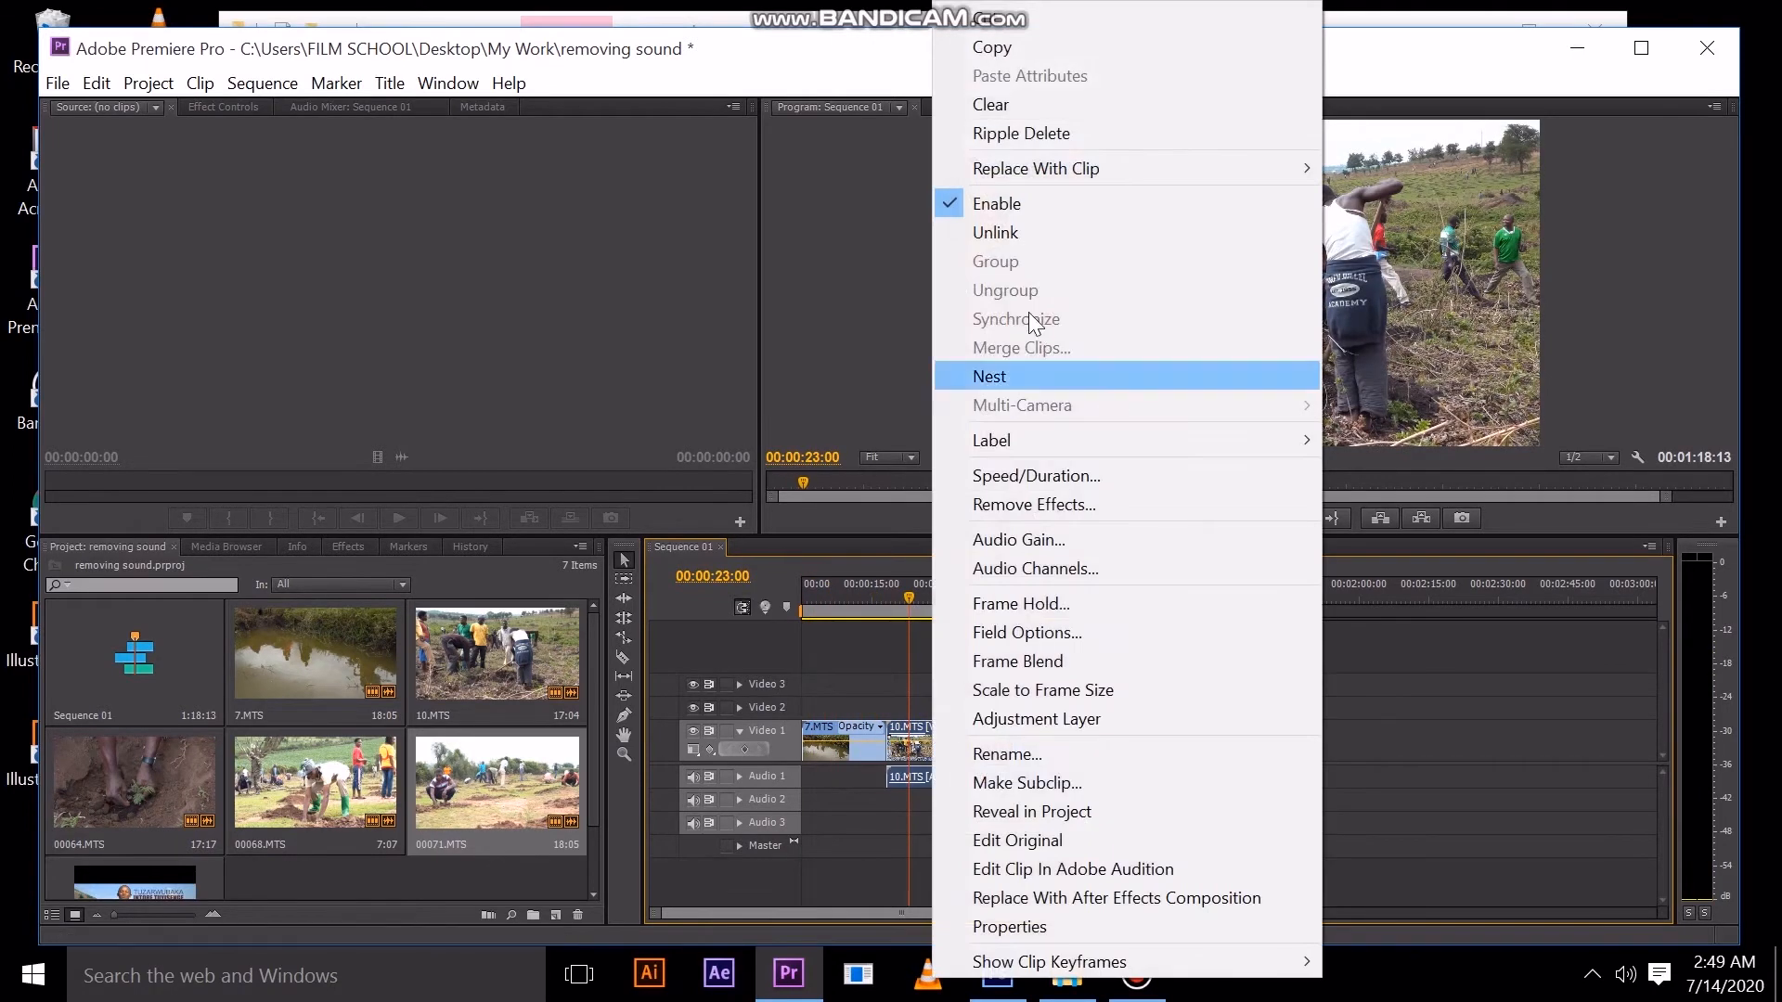
{"action": "left_click", "coordinate": [1004, 233]}
{"action": "left_click", "coordinate": [935, 781]}
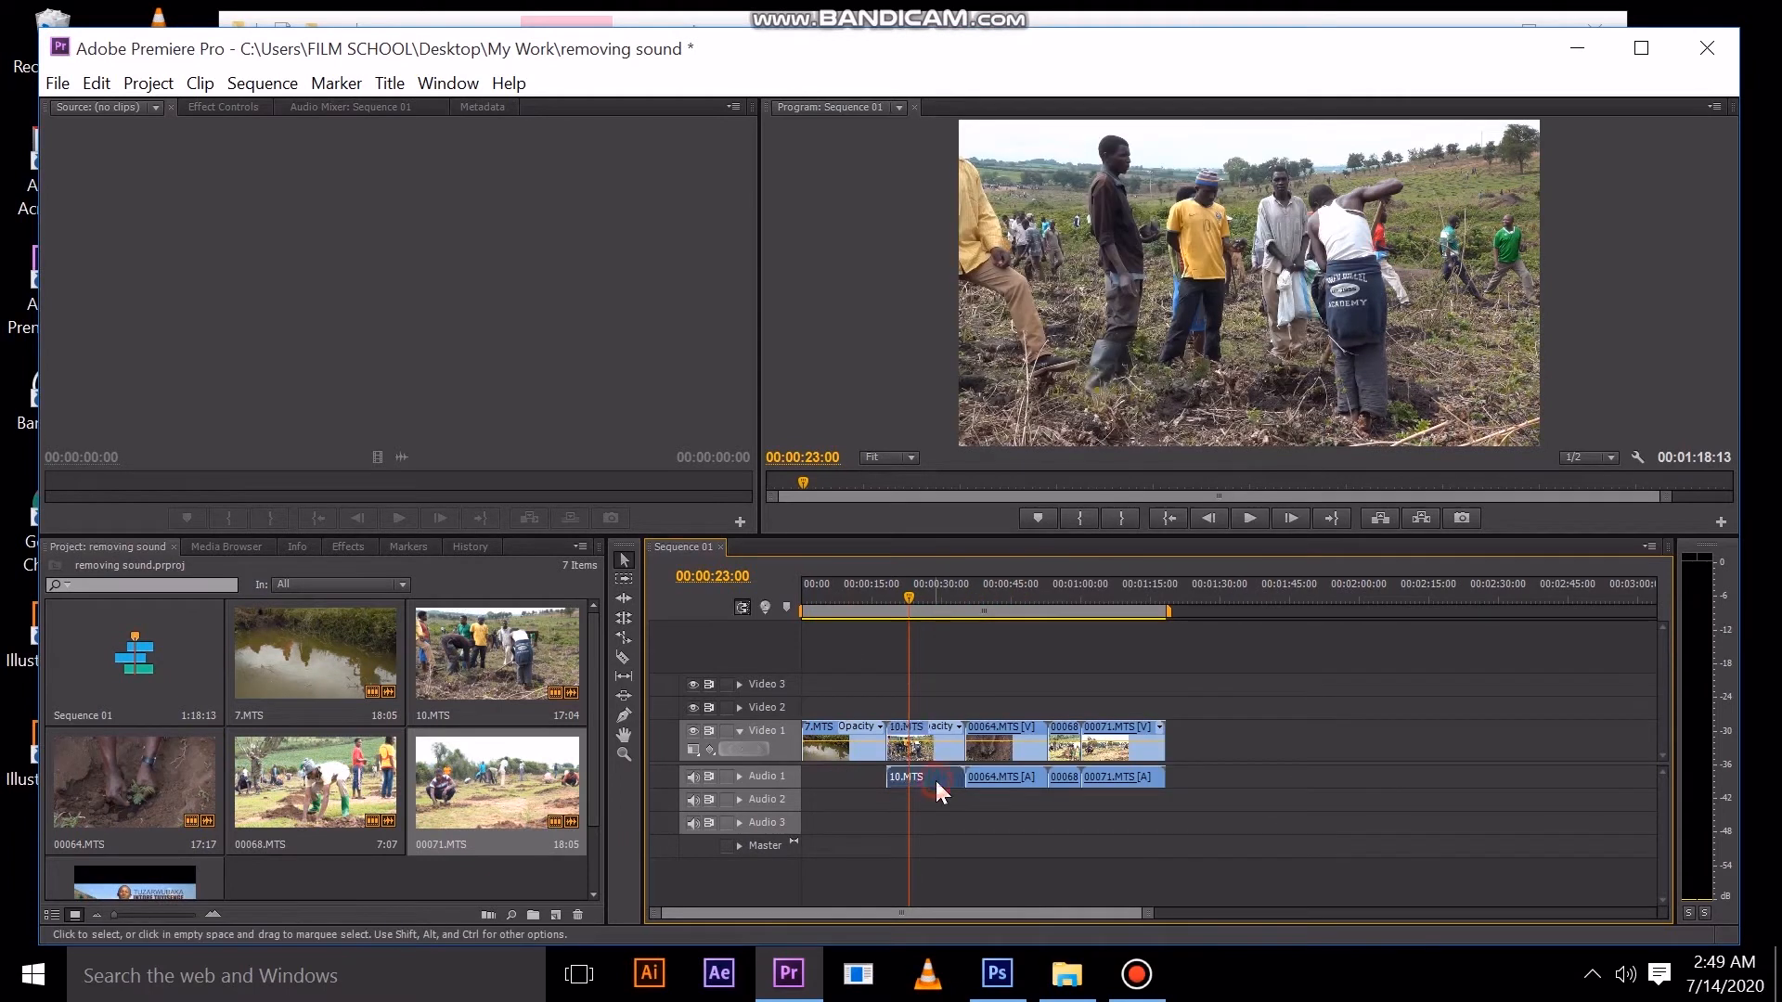
{"action": "key", "text": "Delete"}
Preview the 00064.MTS clip in the sequence, unlink it and delete its audio part from Audio 1.
{"action": "left_click_drag", "start_coordinate": [966, 587], "coordinate": [1001, 594]}
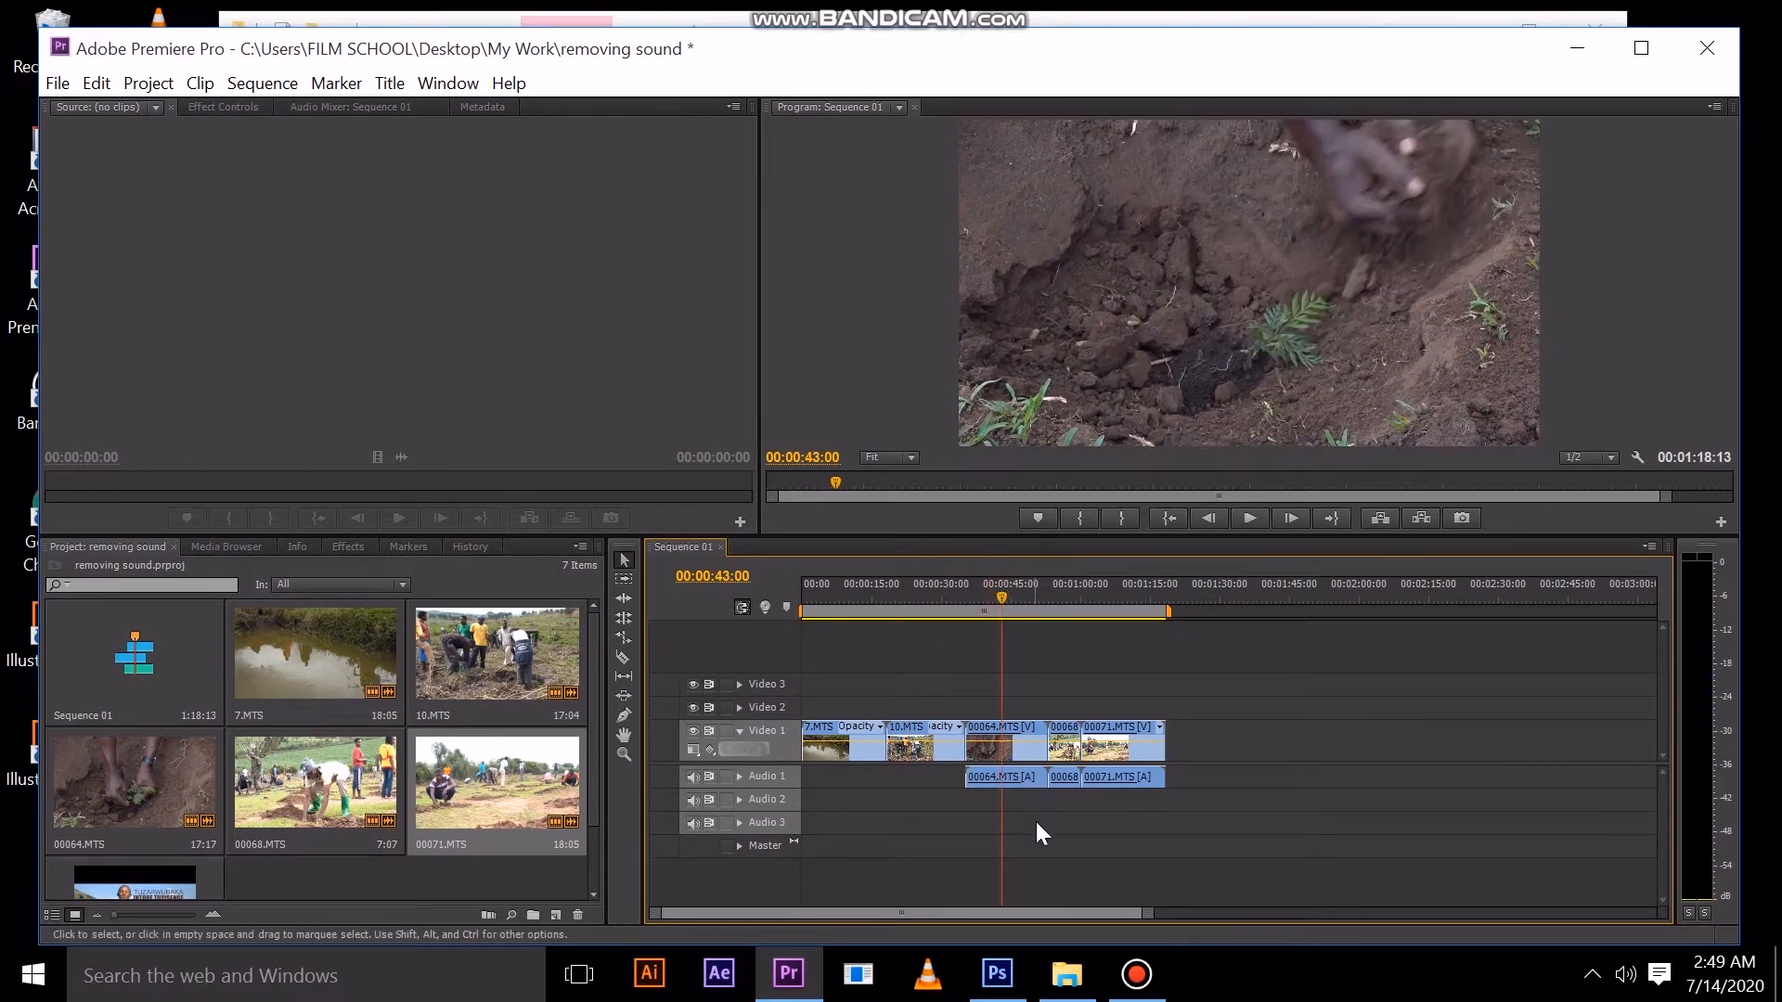
{"action": "left_click", "coordinate": [991, 596]}
{"action": "key", "text": "space"}
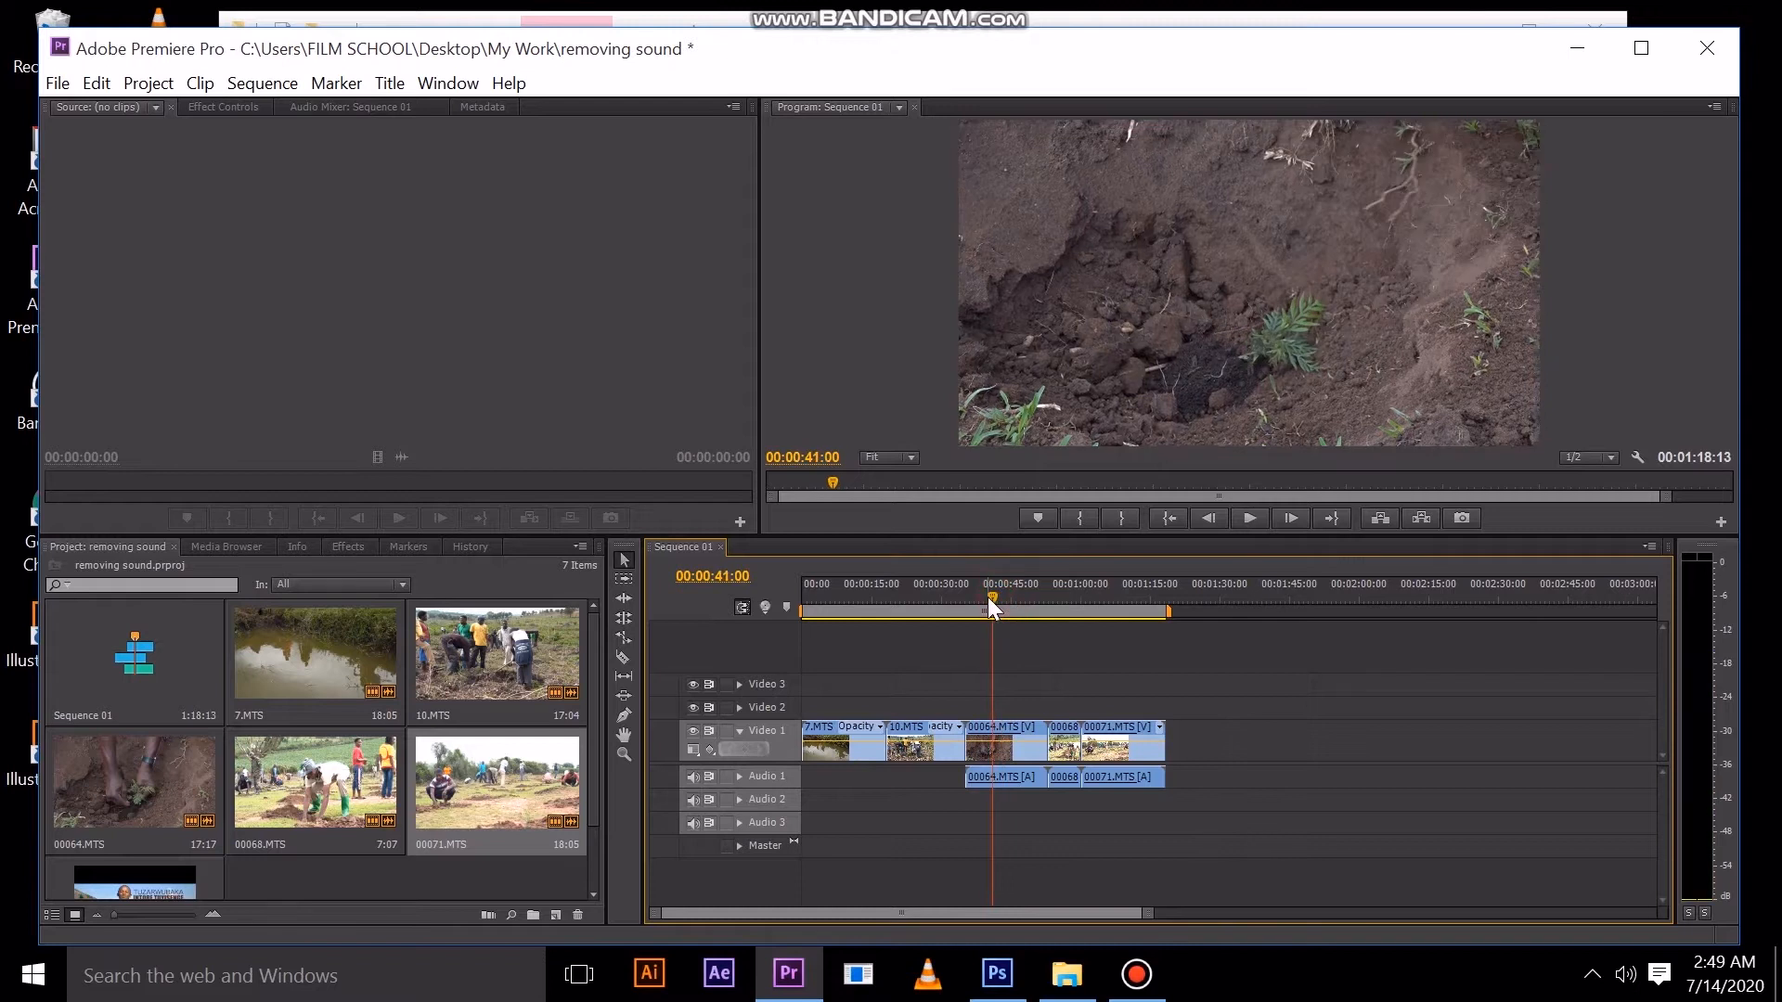
{"action": "left_click", "coordinate": [1029, 783]}
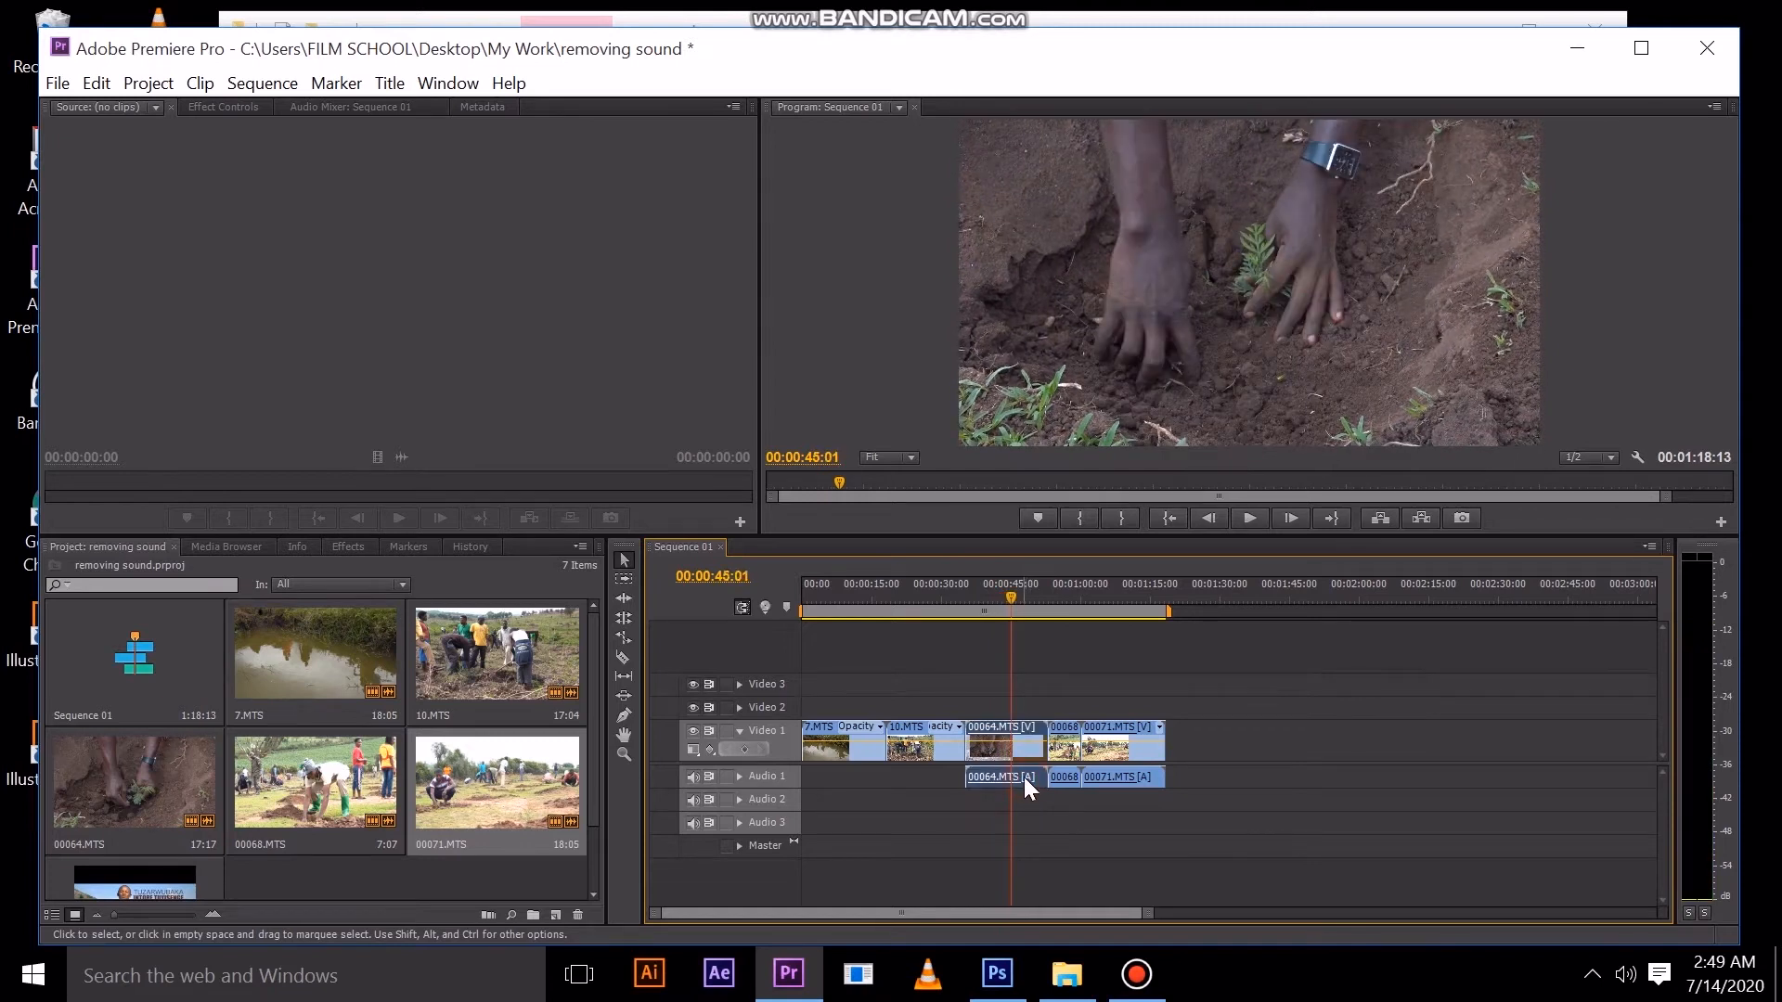
{"action": "right_click", "coordinate": [1025, 780]}
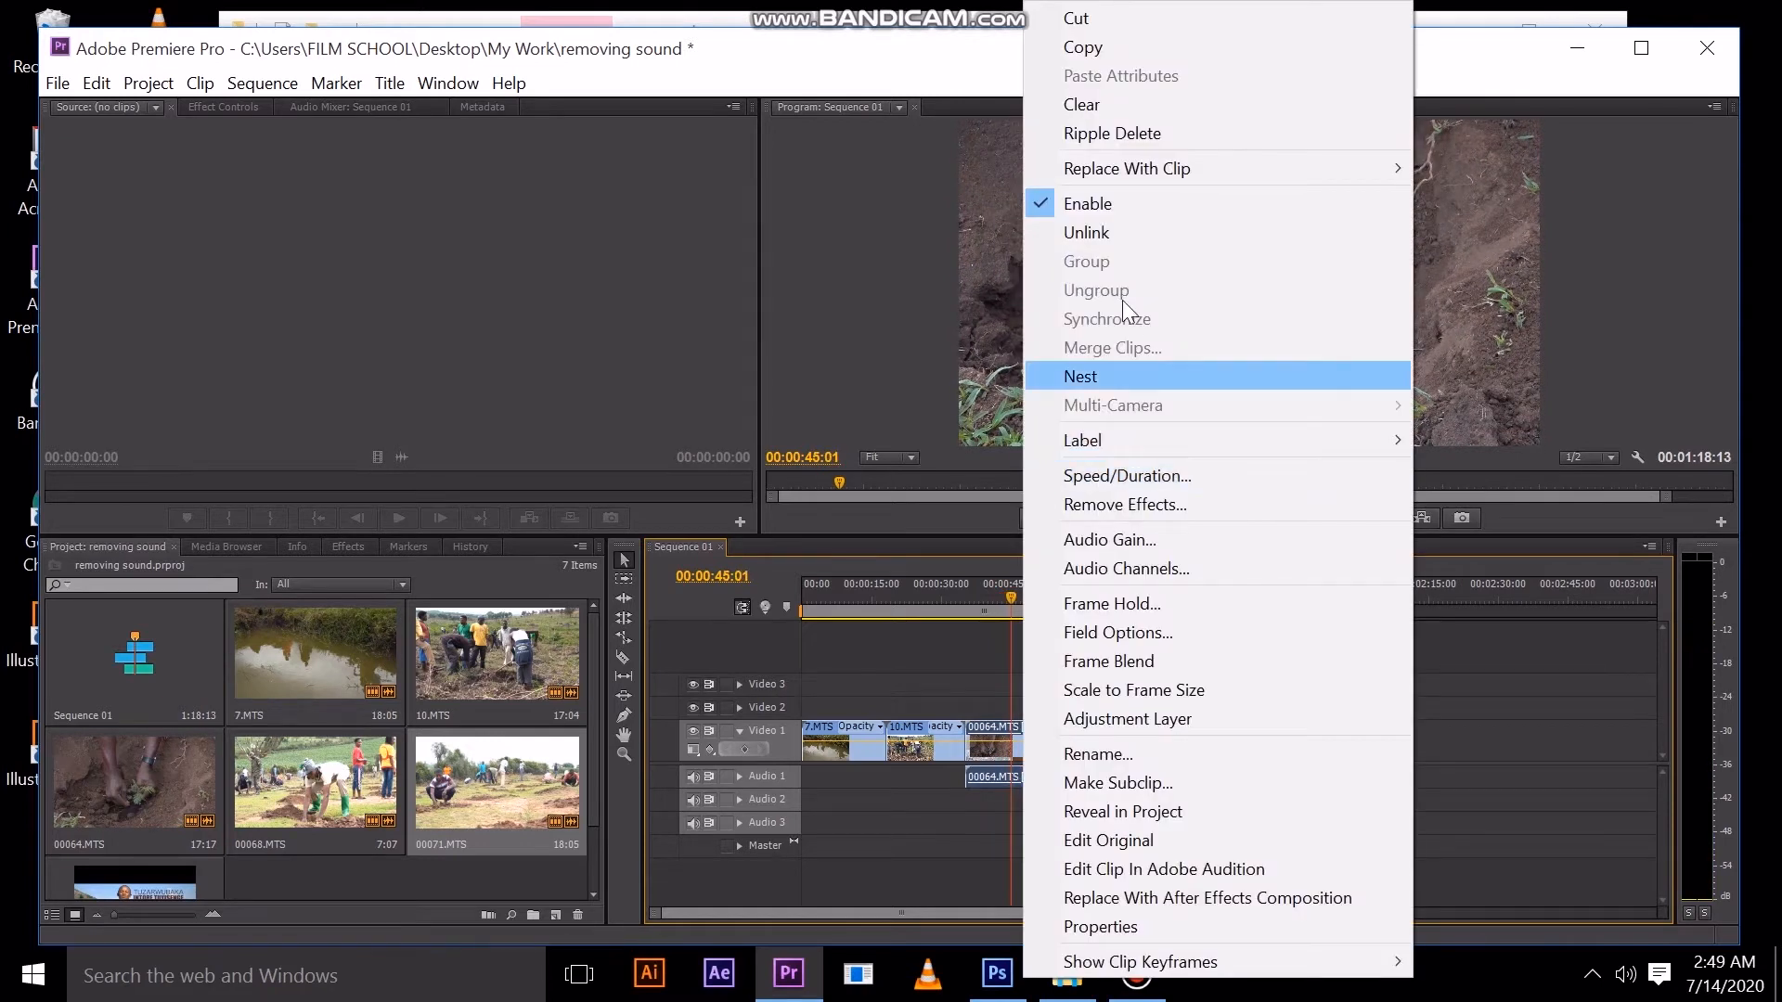
{"action": "left_click", "coordinate": [1108, 230]}
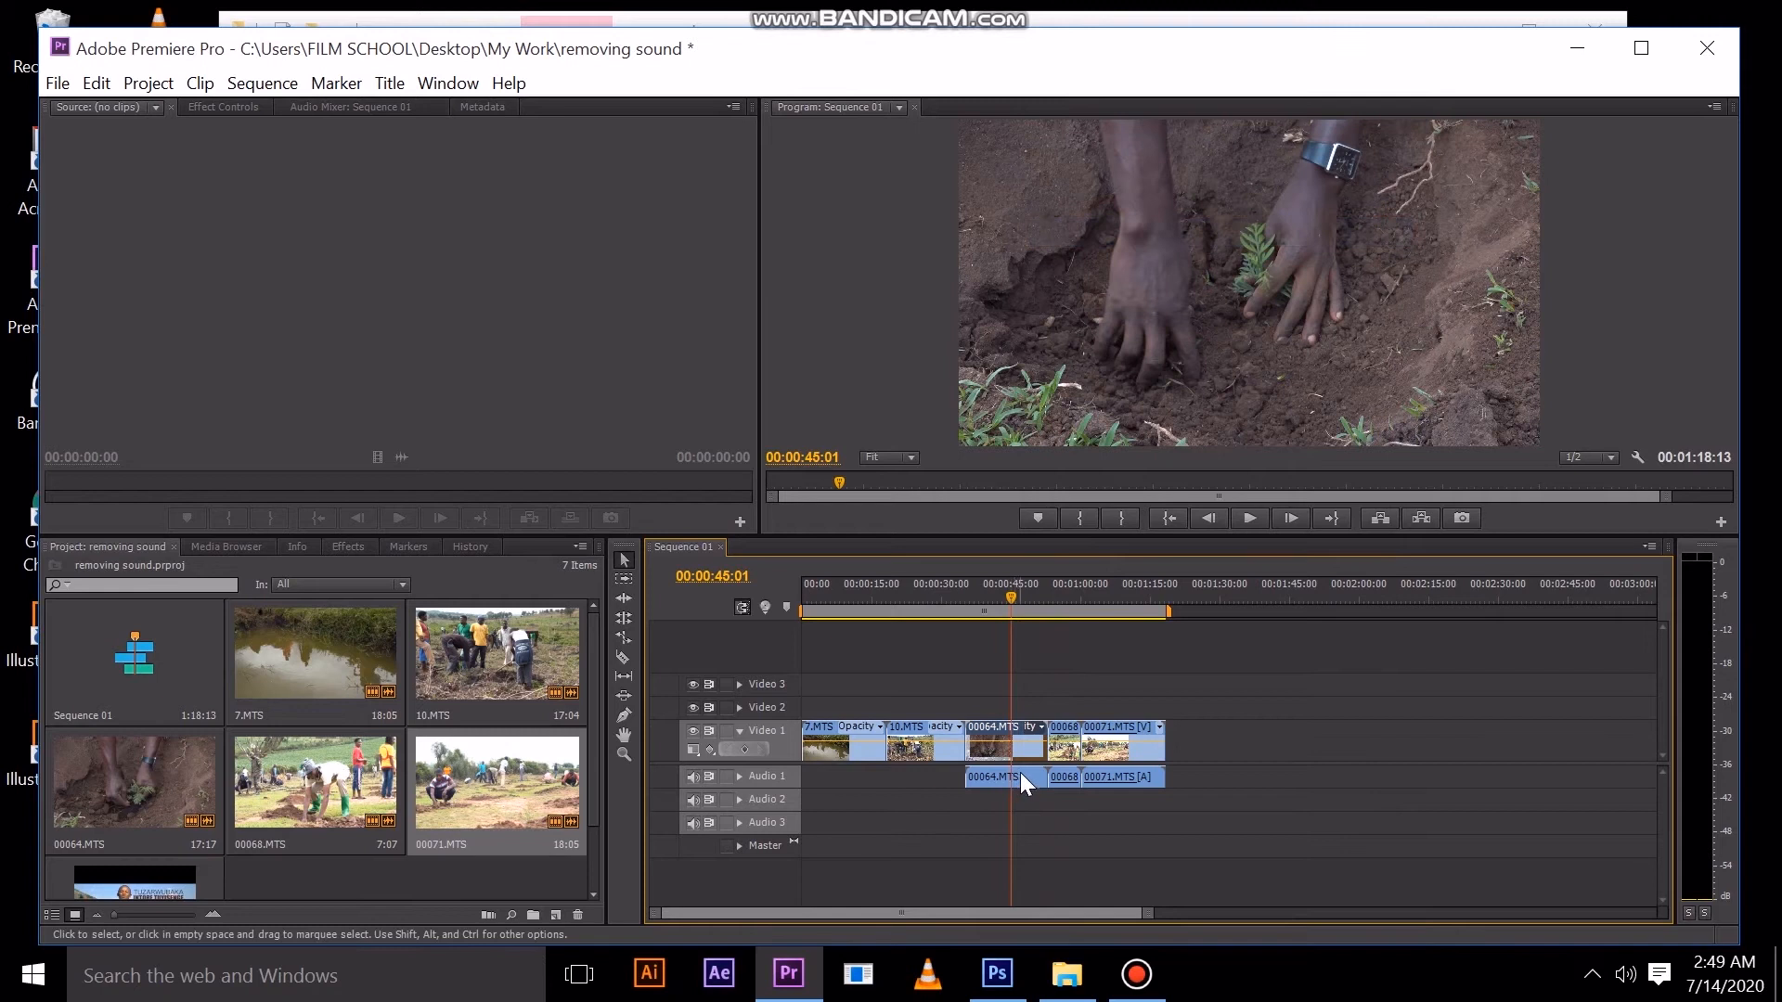
{"action": "key", "text": "Delete"}
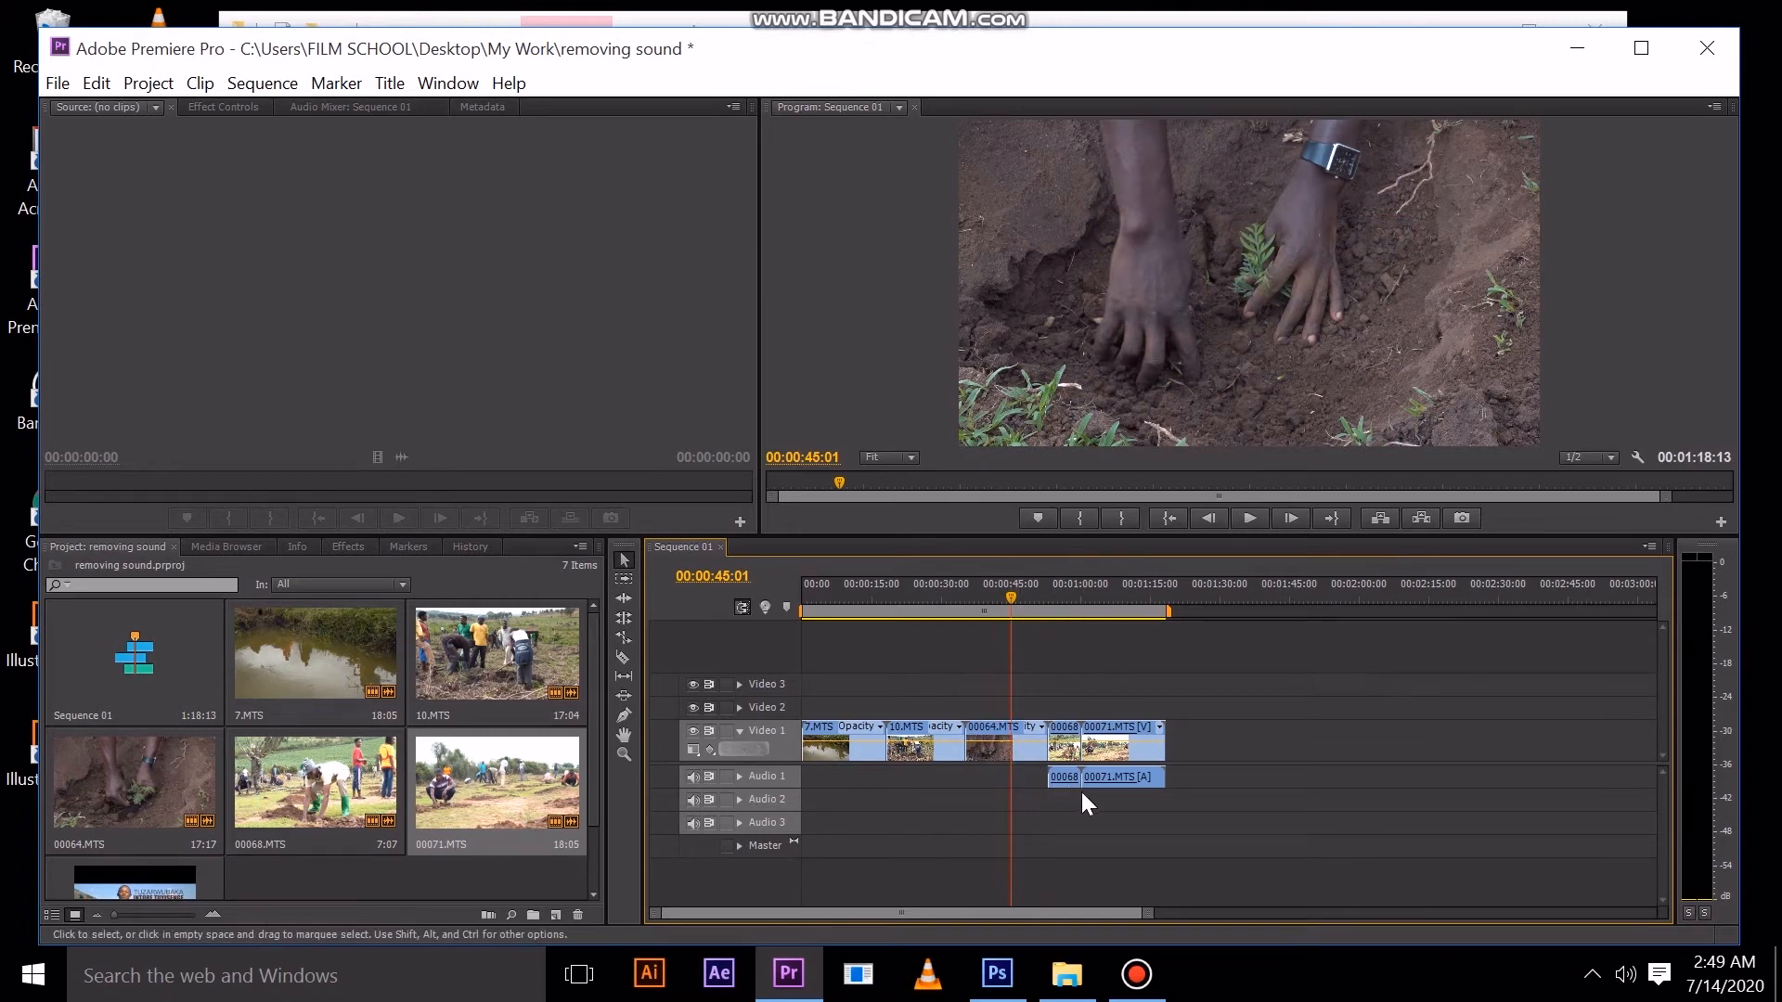
Unlink 00068.MTS and 00071.MTS together, delete both of their audio parts, and play the sequence from the start.
{"action": "left_click_drag", "start_coordinate": [1069, 695], "coordinate": [1188, 796]}
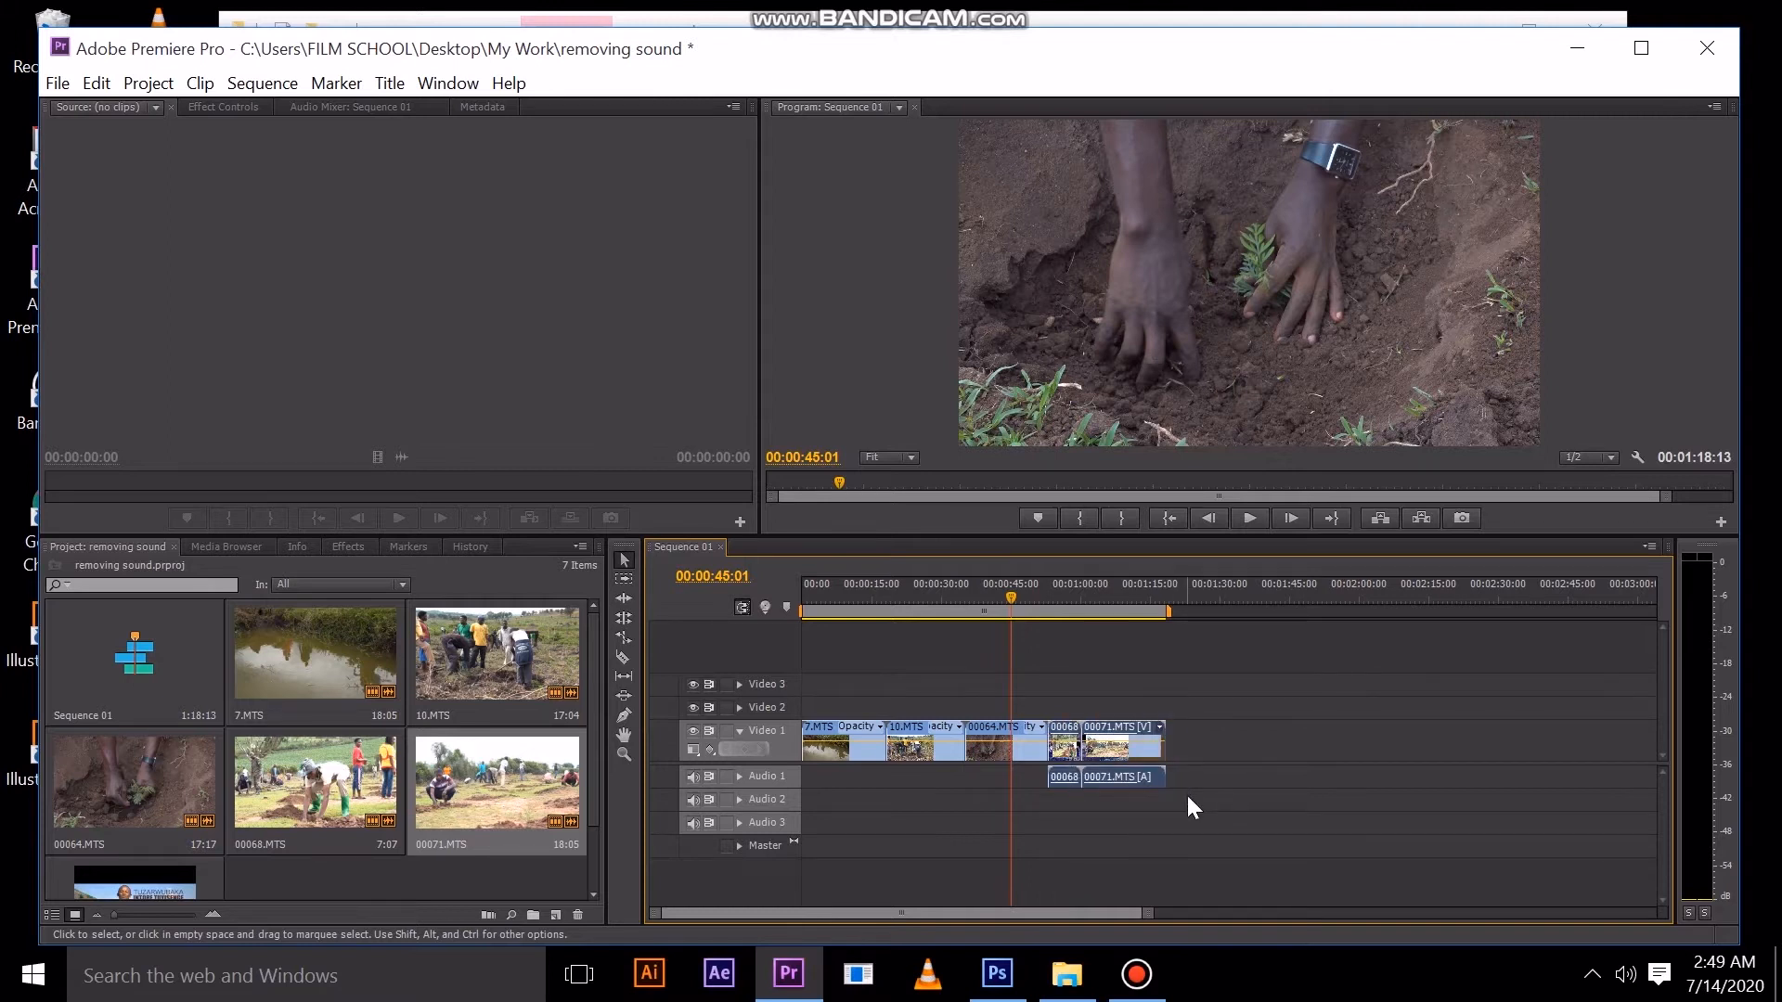
{"action": "right_click", "coordinate": [1124, 735]}
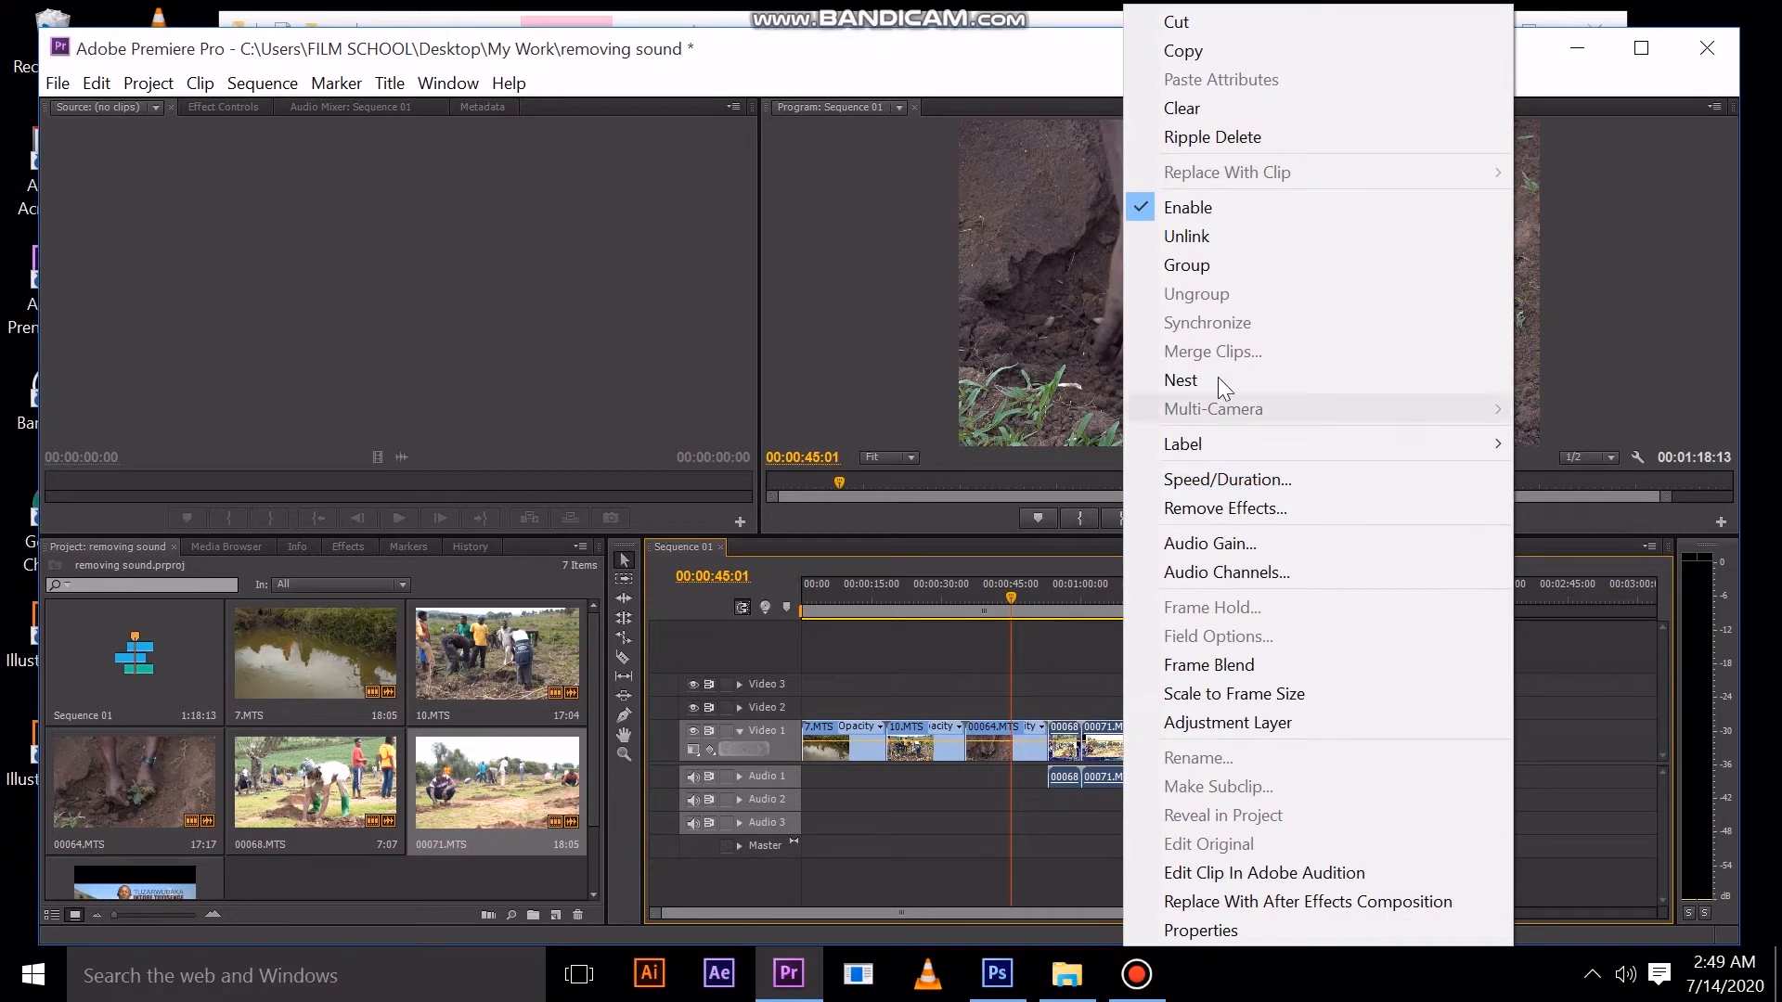
{"action": "left_click", "coordinate": [1217, 239]}
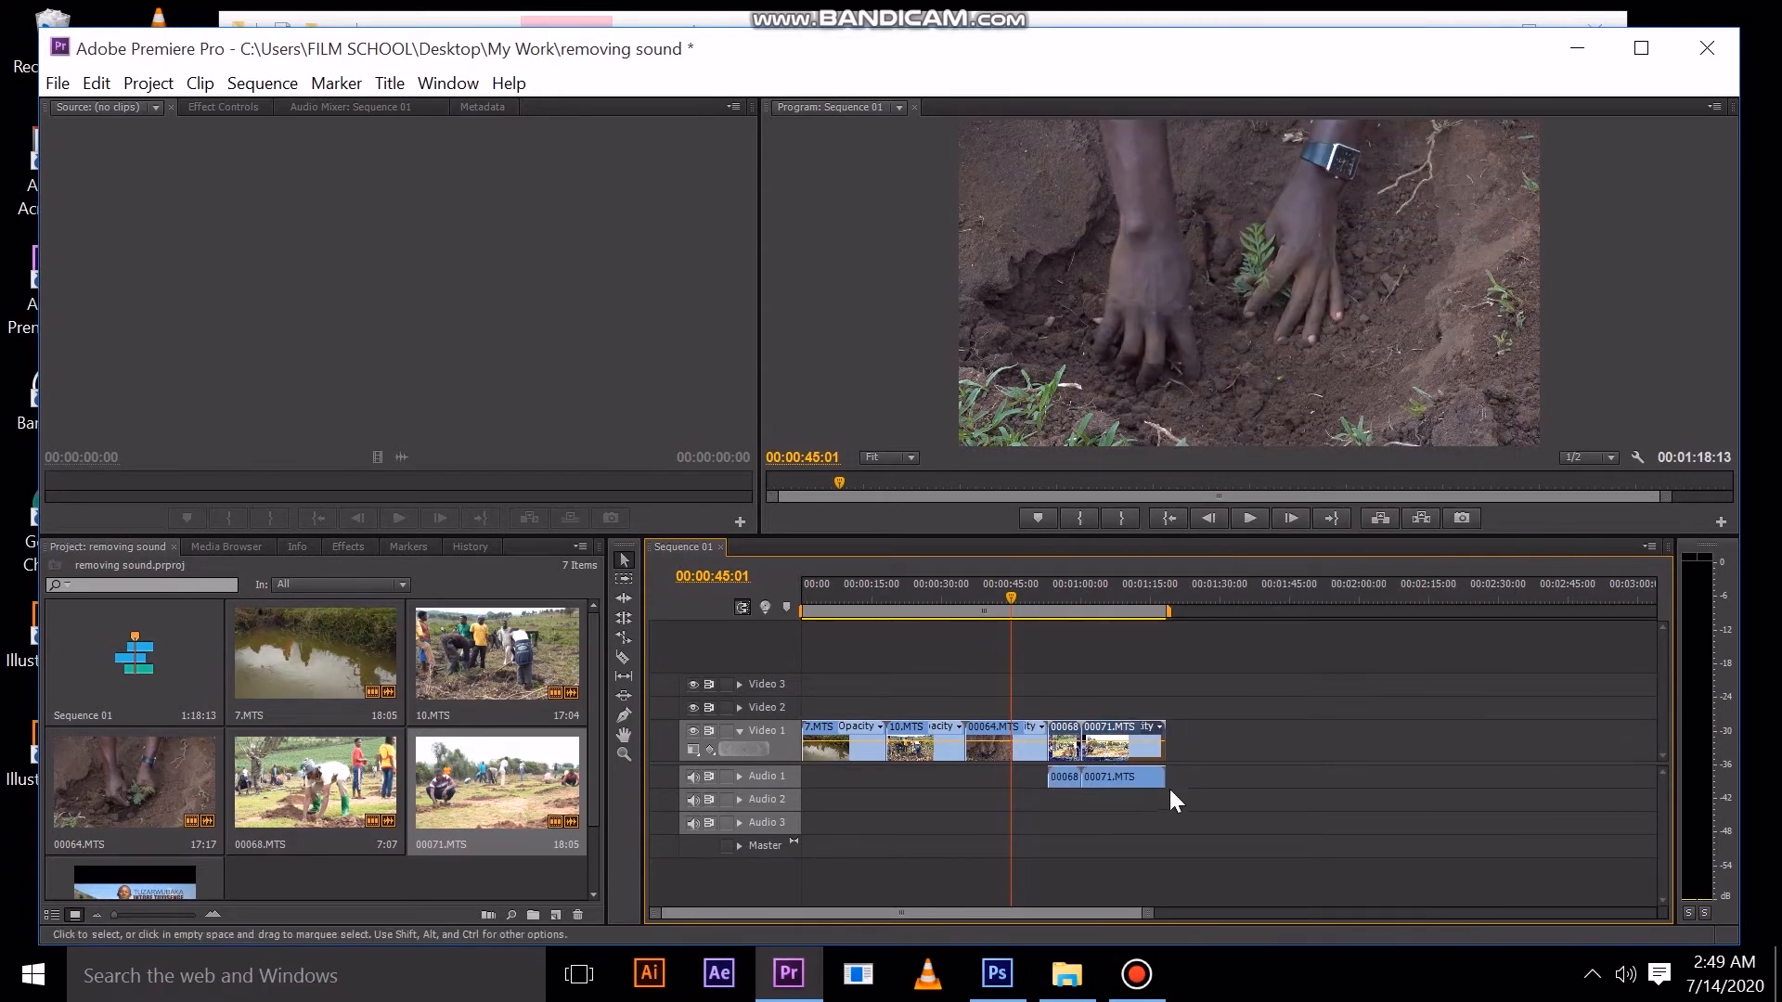
{"action": "left_click", "coordinate": [1215, 779]}
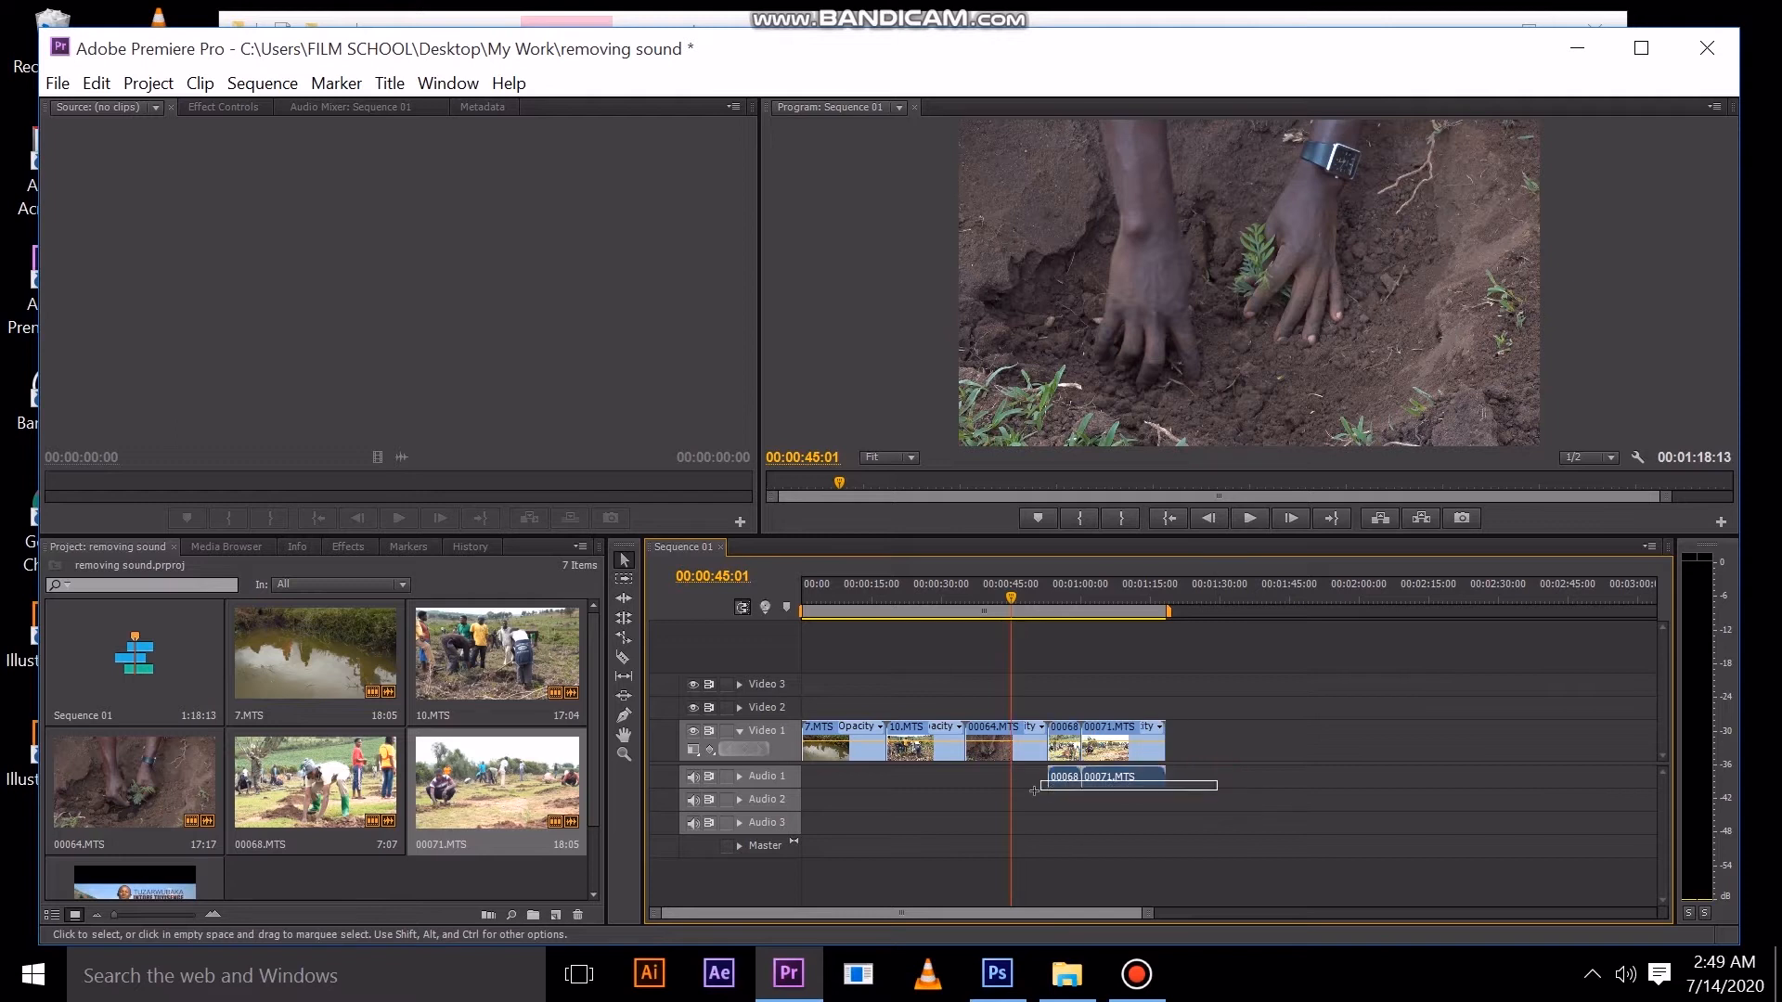
{"action": "key", "text": "Delete"}
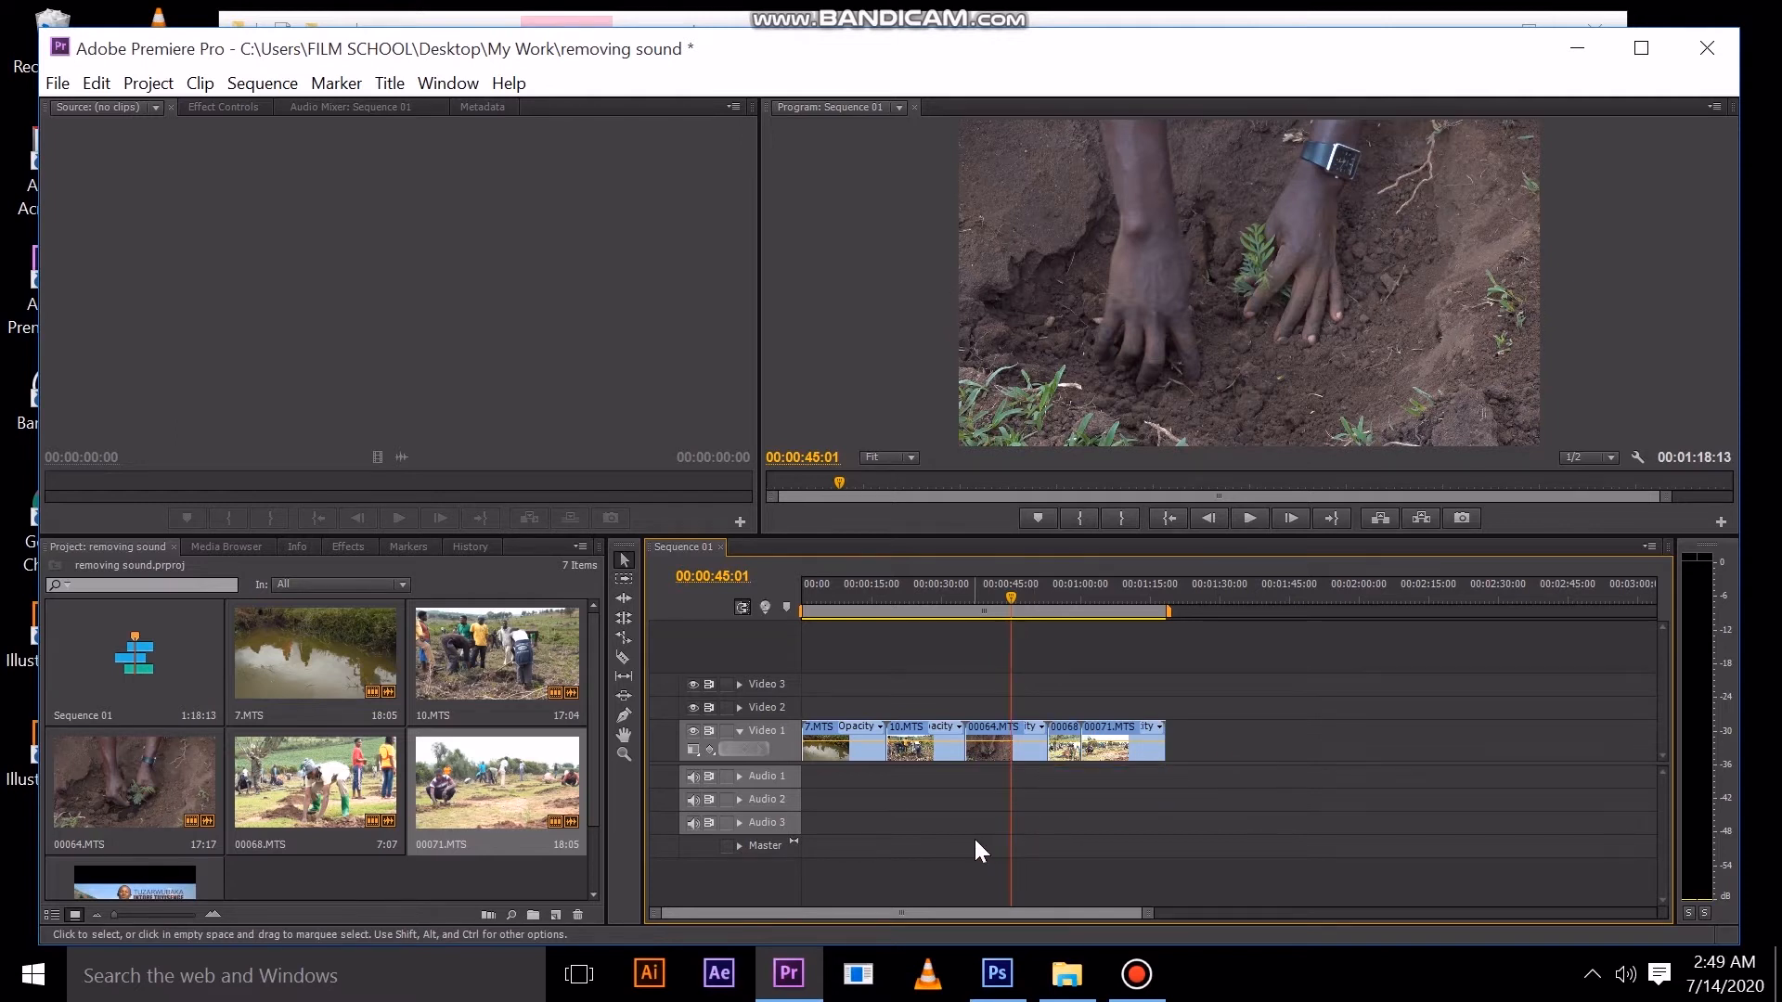
{"action": "left_click_drag", "start_coordinate": [1002, 597], "coordinate": [788, 628]}
{"action": "key", "text": "space"}
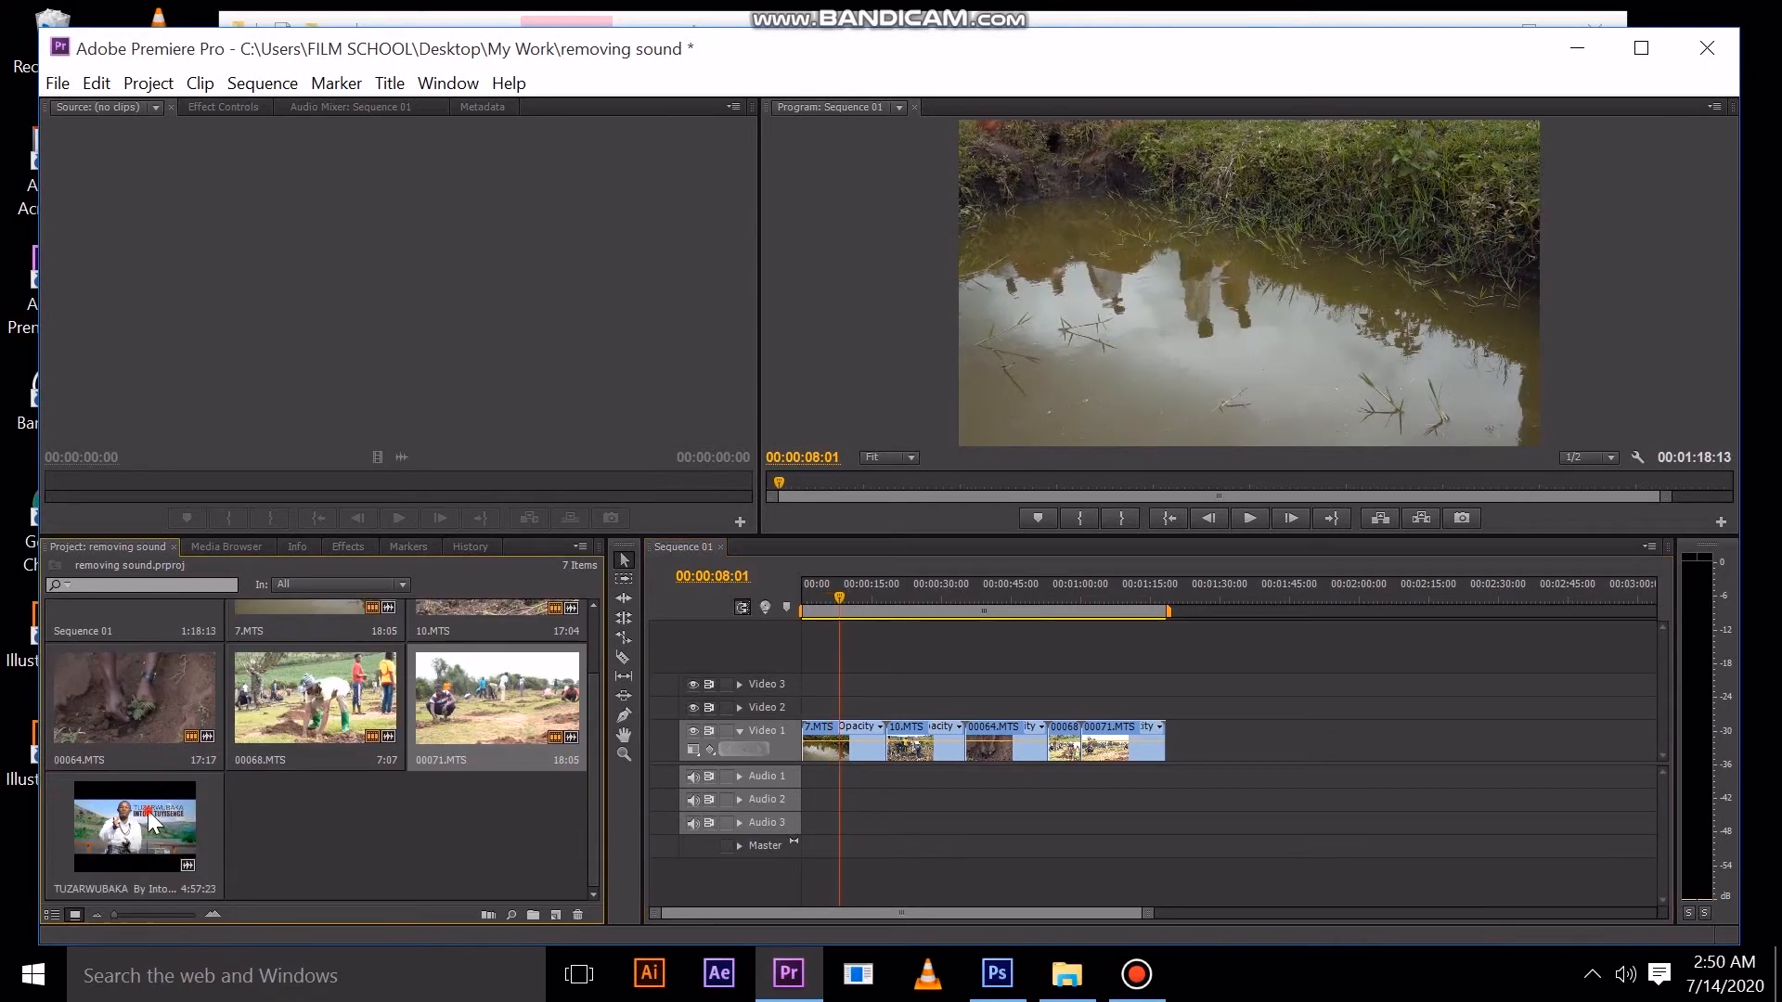
Place the TUZARWUBAKA music clip on Video 2 and Audio 2 at the sequence start and play the sequence.
{"action": "left_click", "coordinate": [151, 822]}
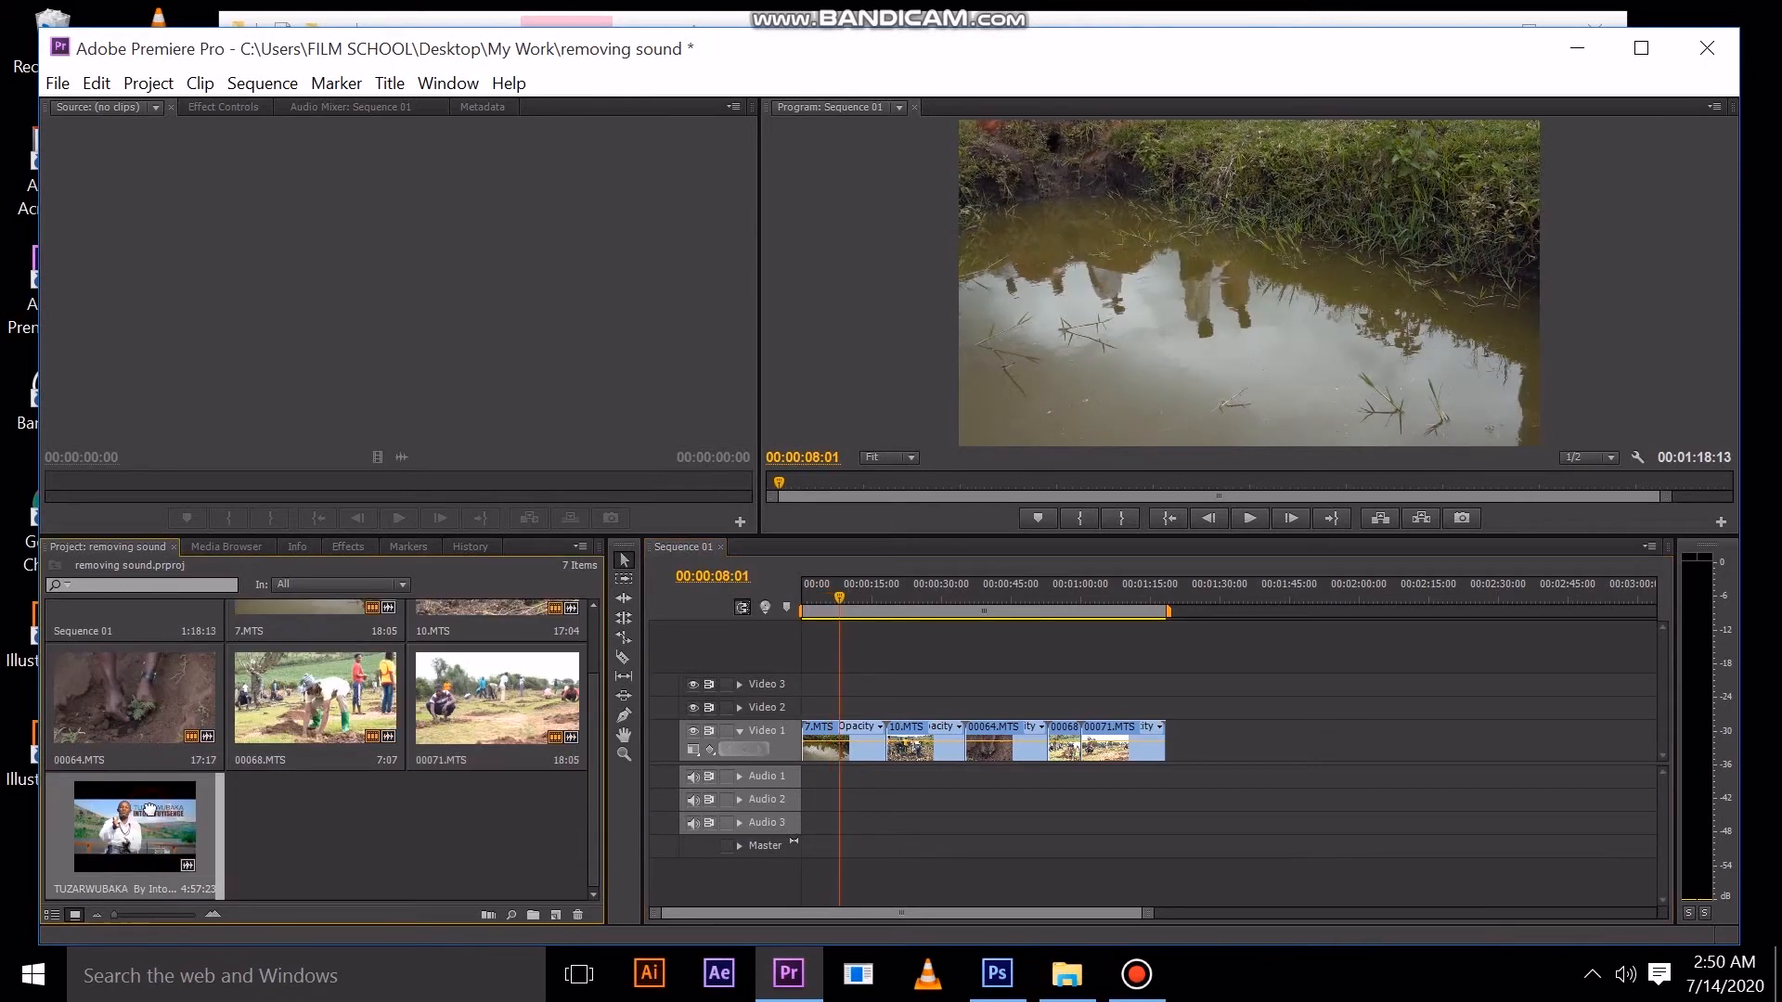
{"action": "left_click_drag", "start_coordinate": [650, 779], "coordinate": [808, 717]}
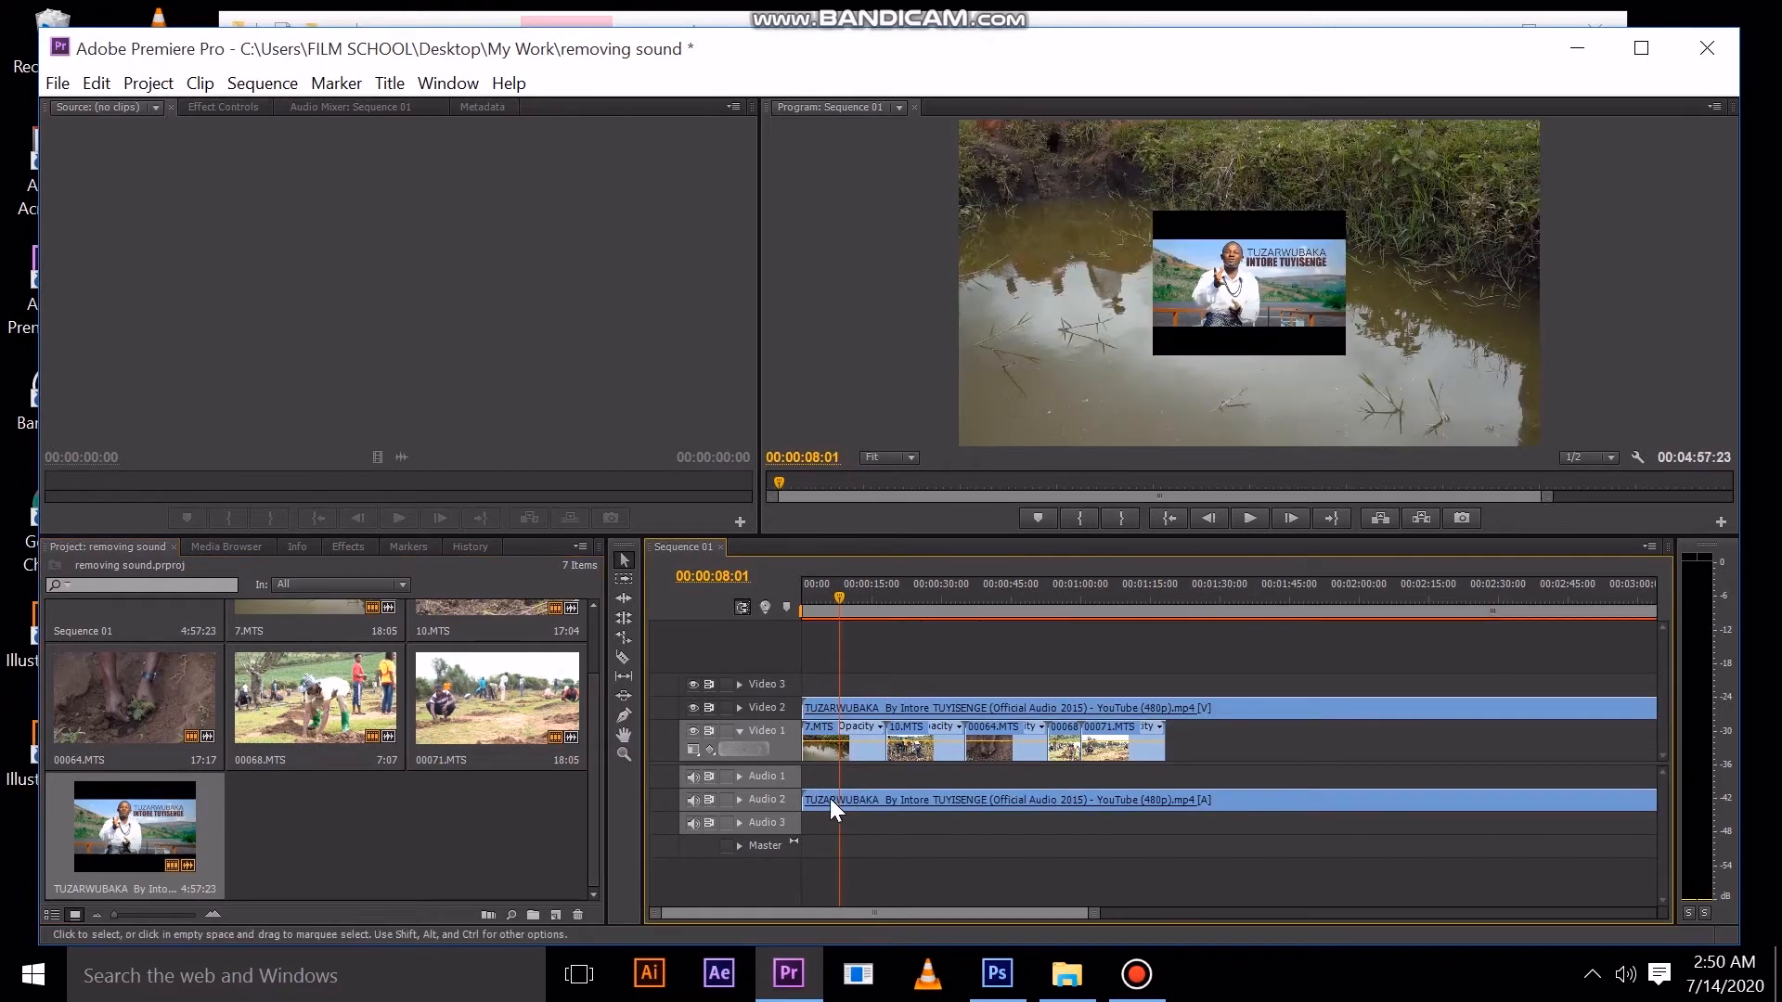
{"action": "left_click", "coordinate": [1251, 518]}
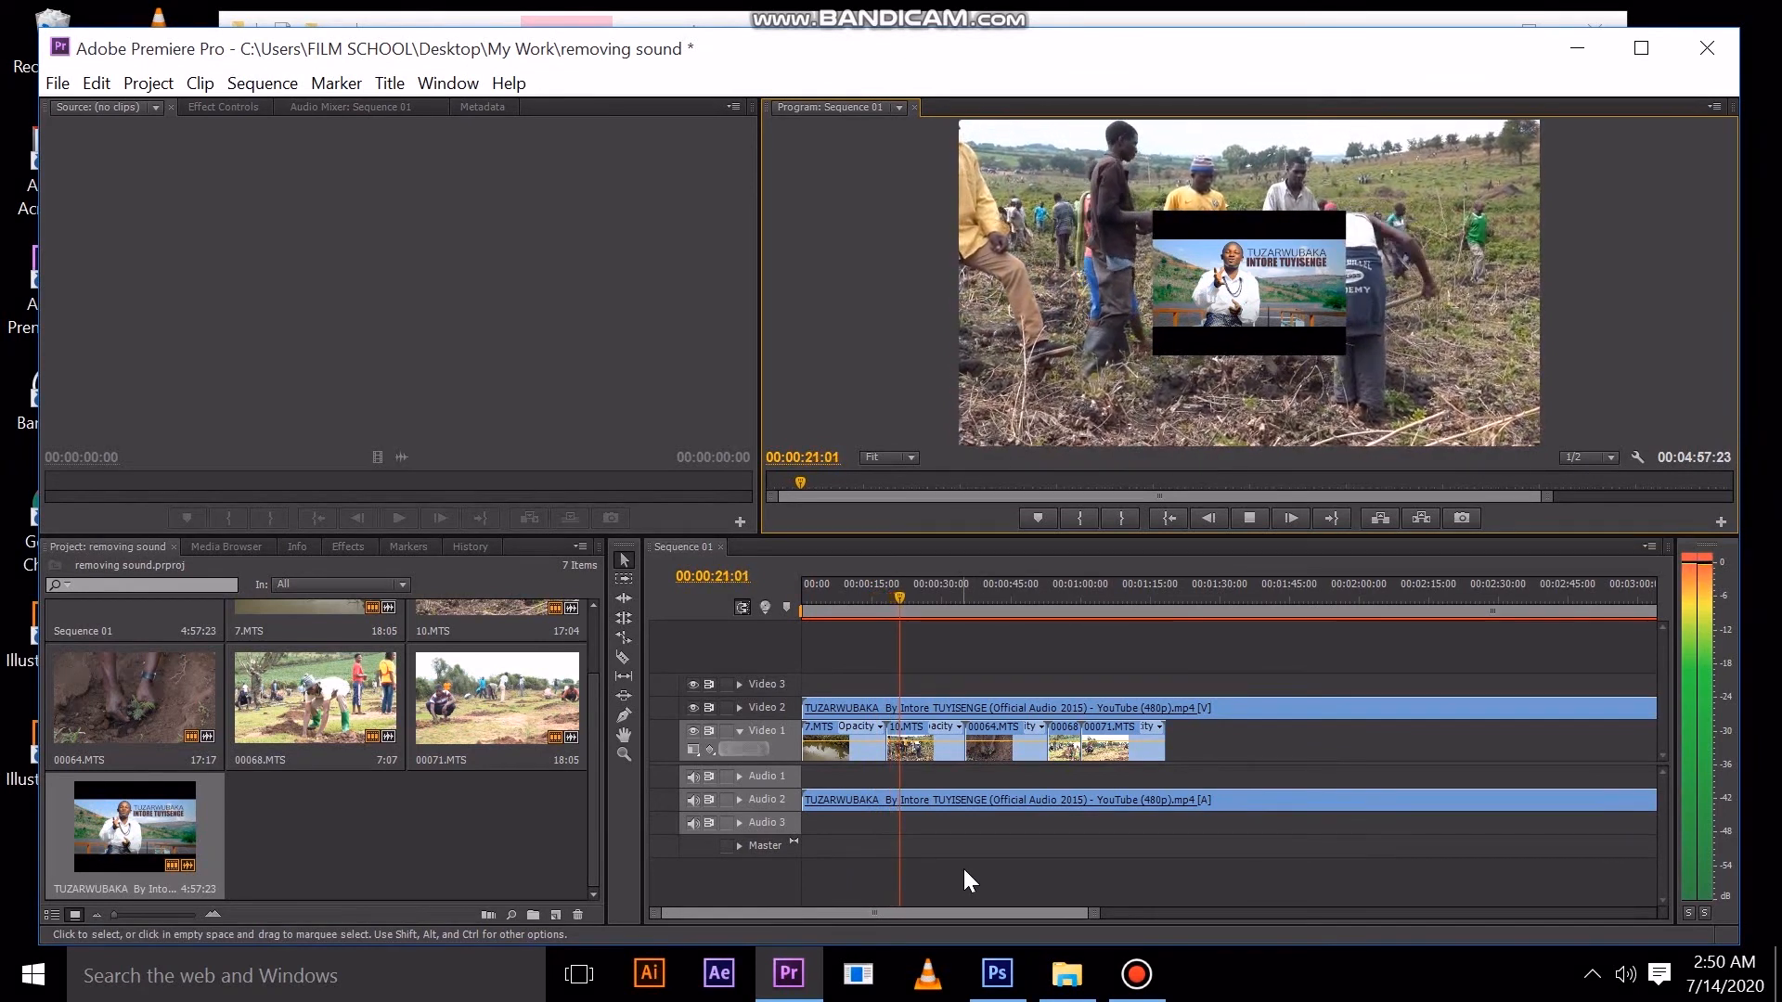
Stop playback, unlink the TUZARWUBAKA music clip and delete its video part from Video 2.
{"action": "key", "text": "space"}
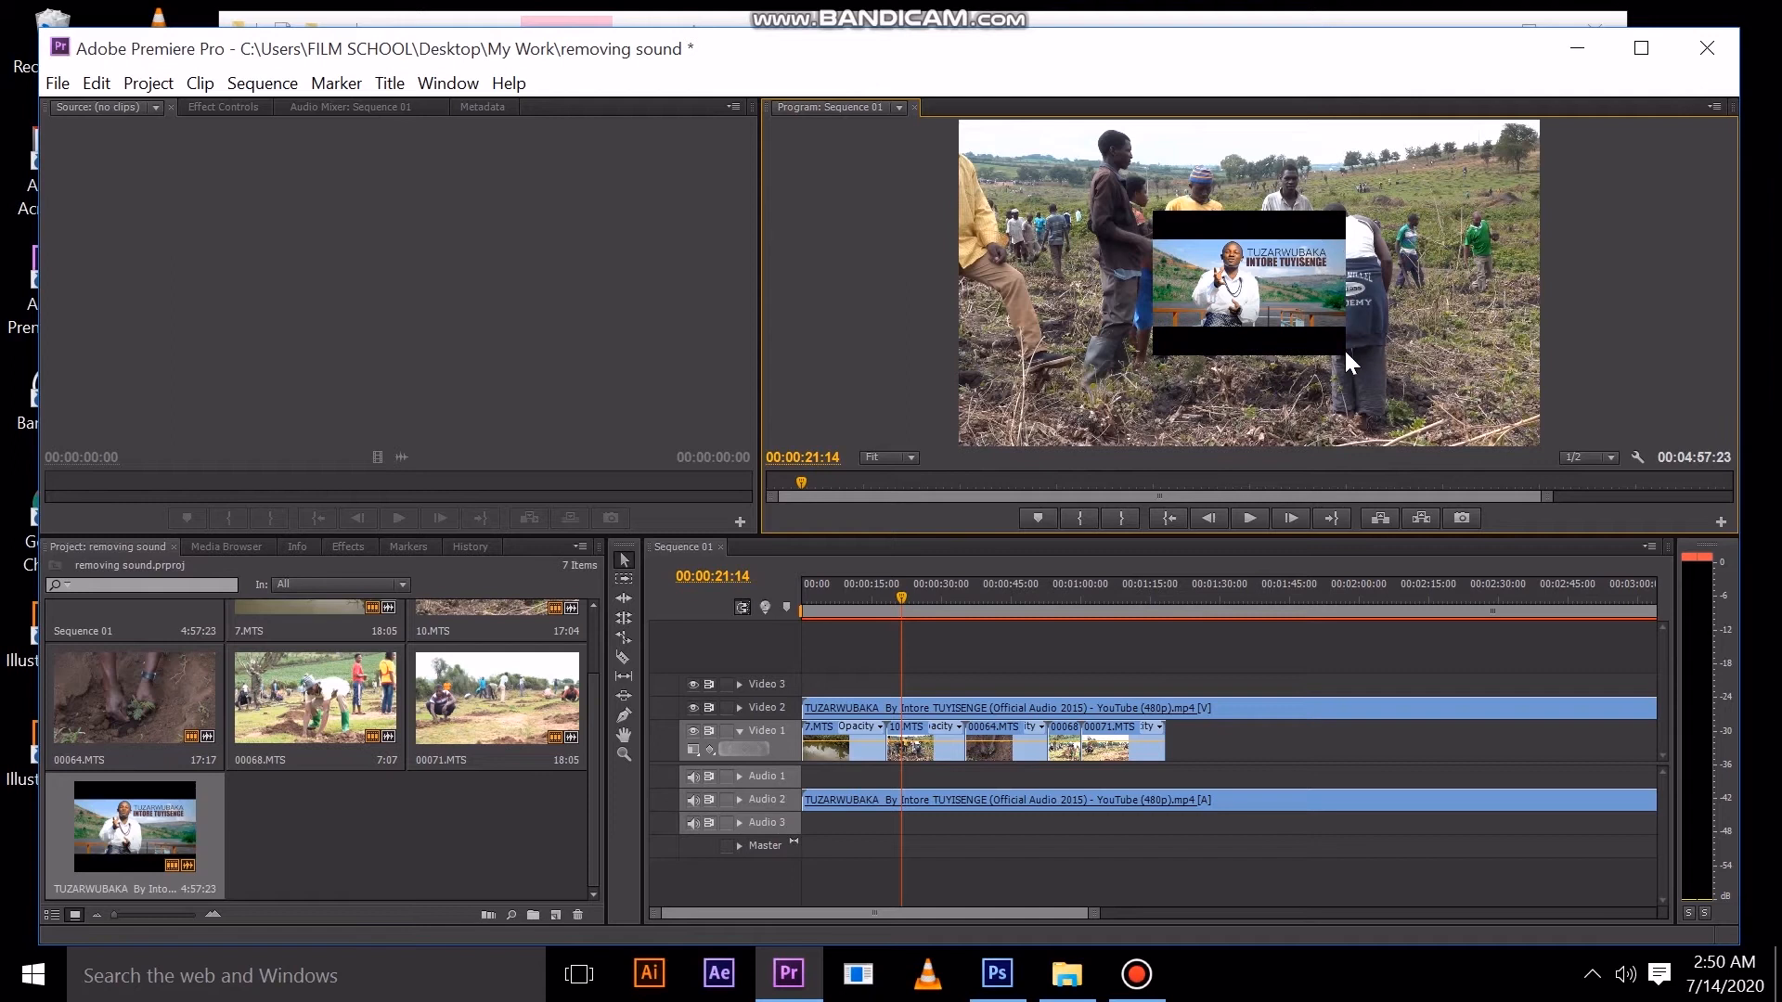
{"action": "left_click", "coordinate": [1273, 712]}
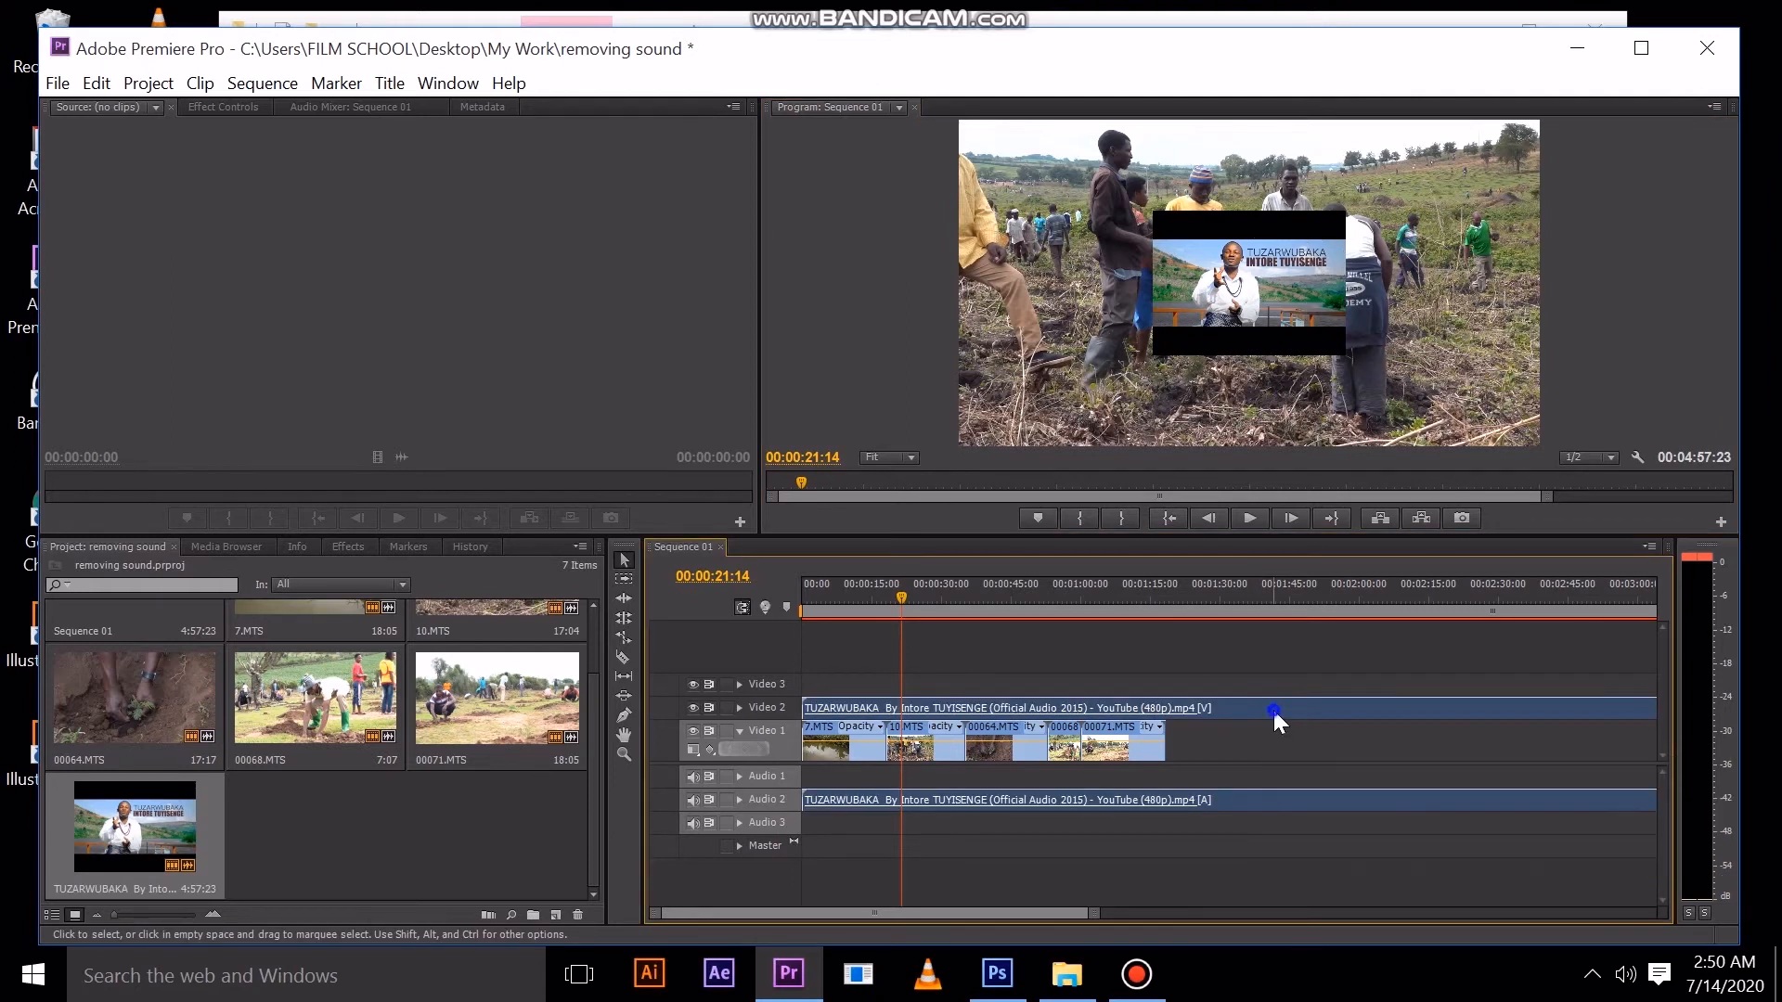
{"action": "right_click", "coordinate": [1273, 711]}
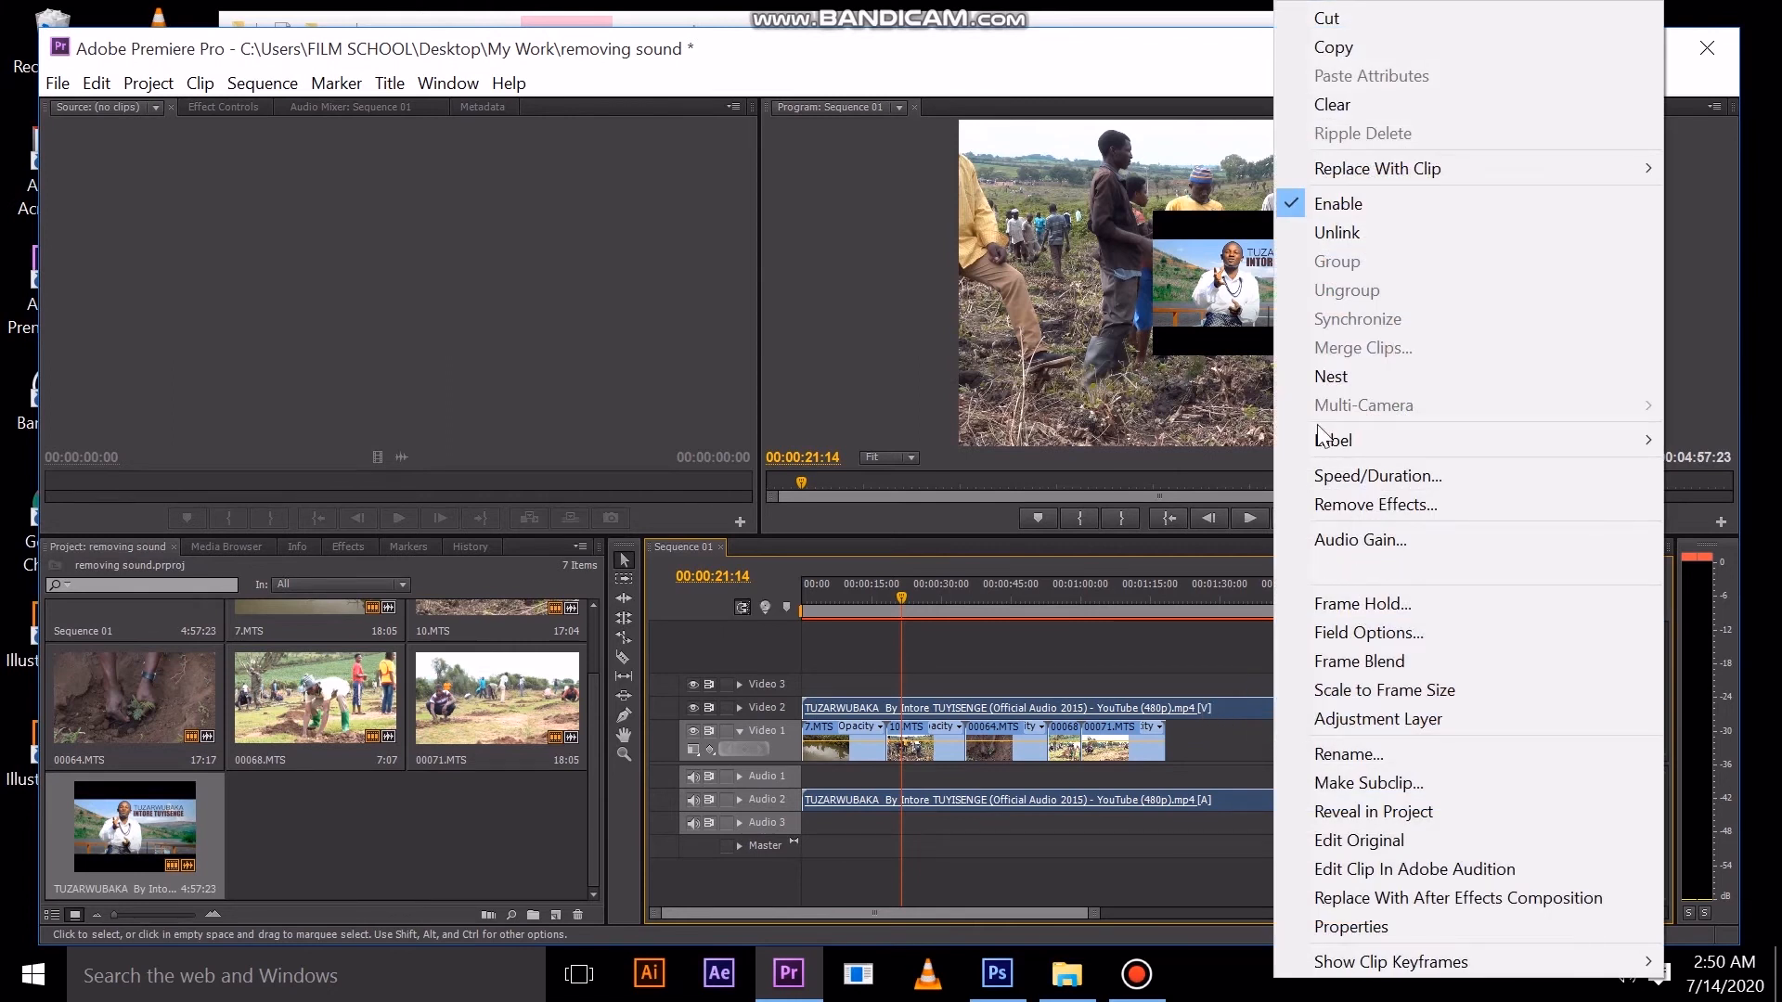
{"action": "left_click", "coordinate": [1339, 234]}
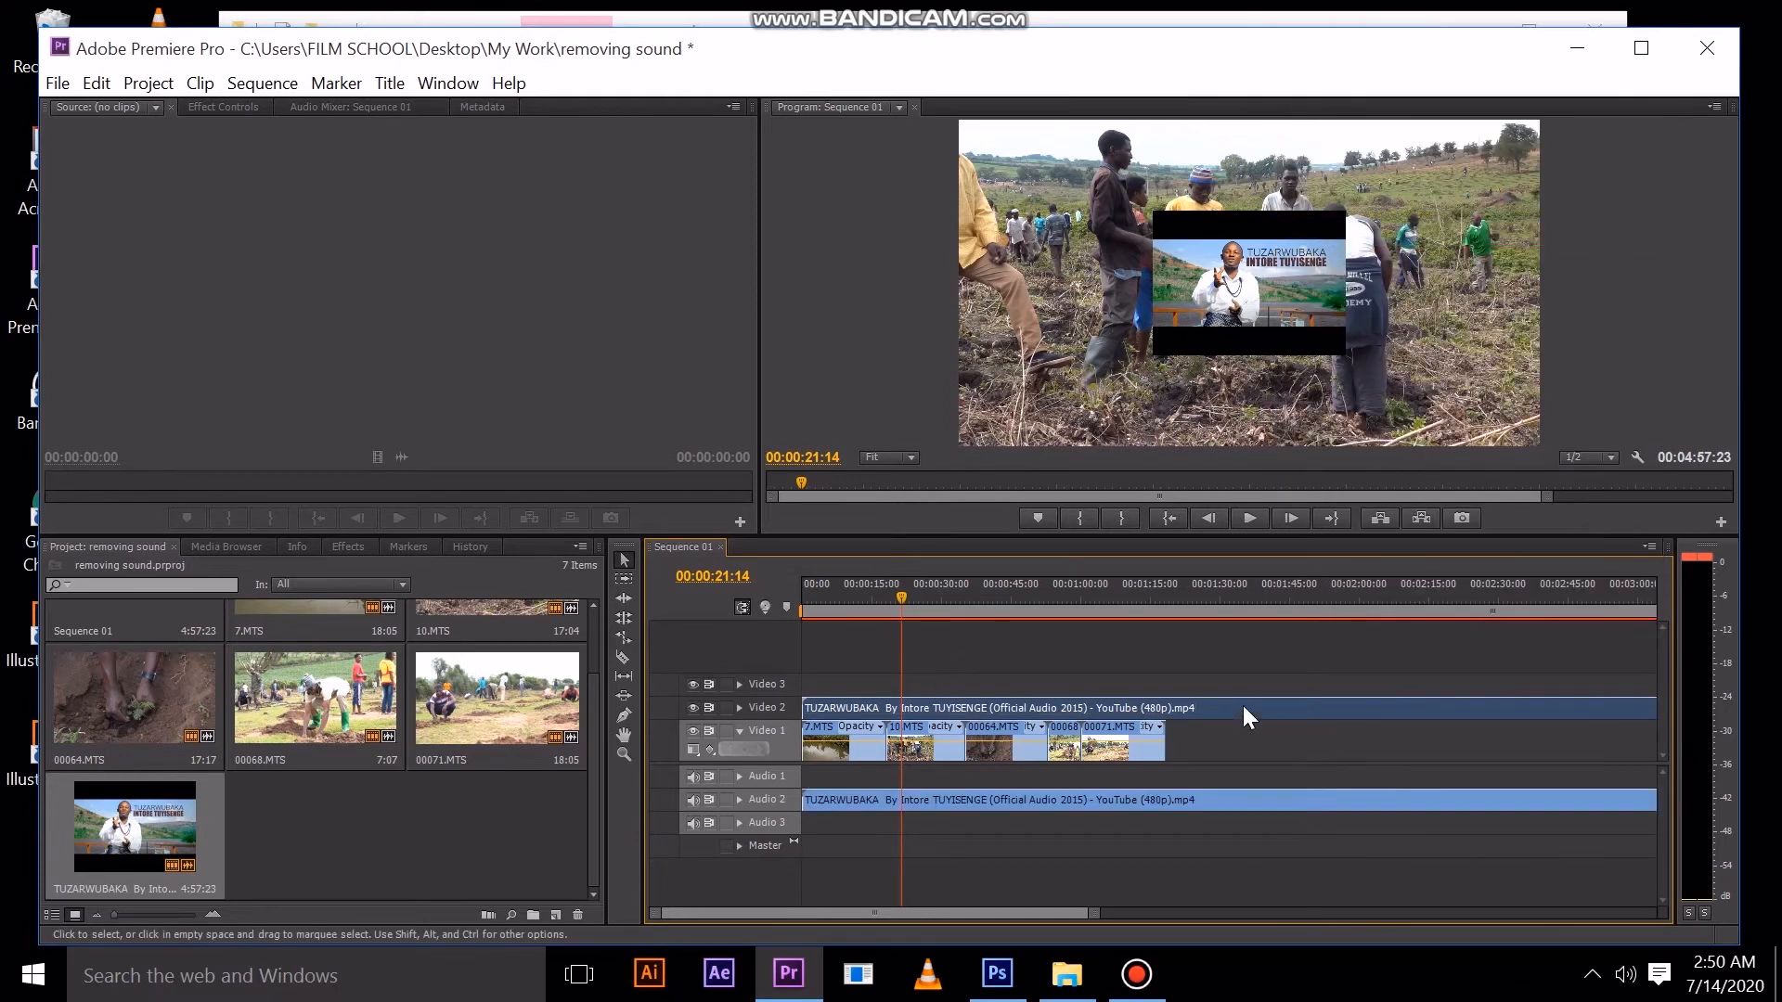
{"action": "left_click", "coordinate": [1238, 796]}
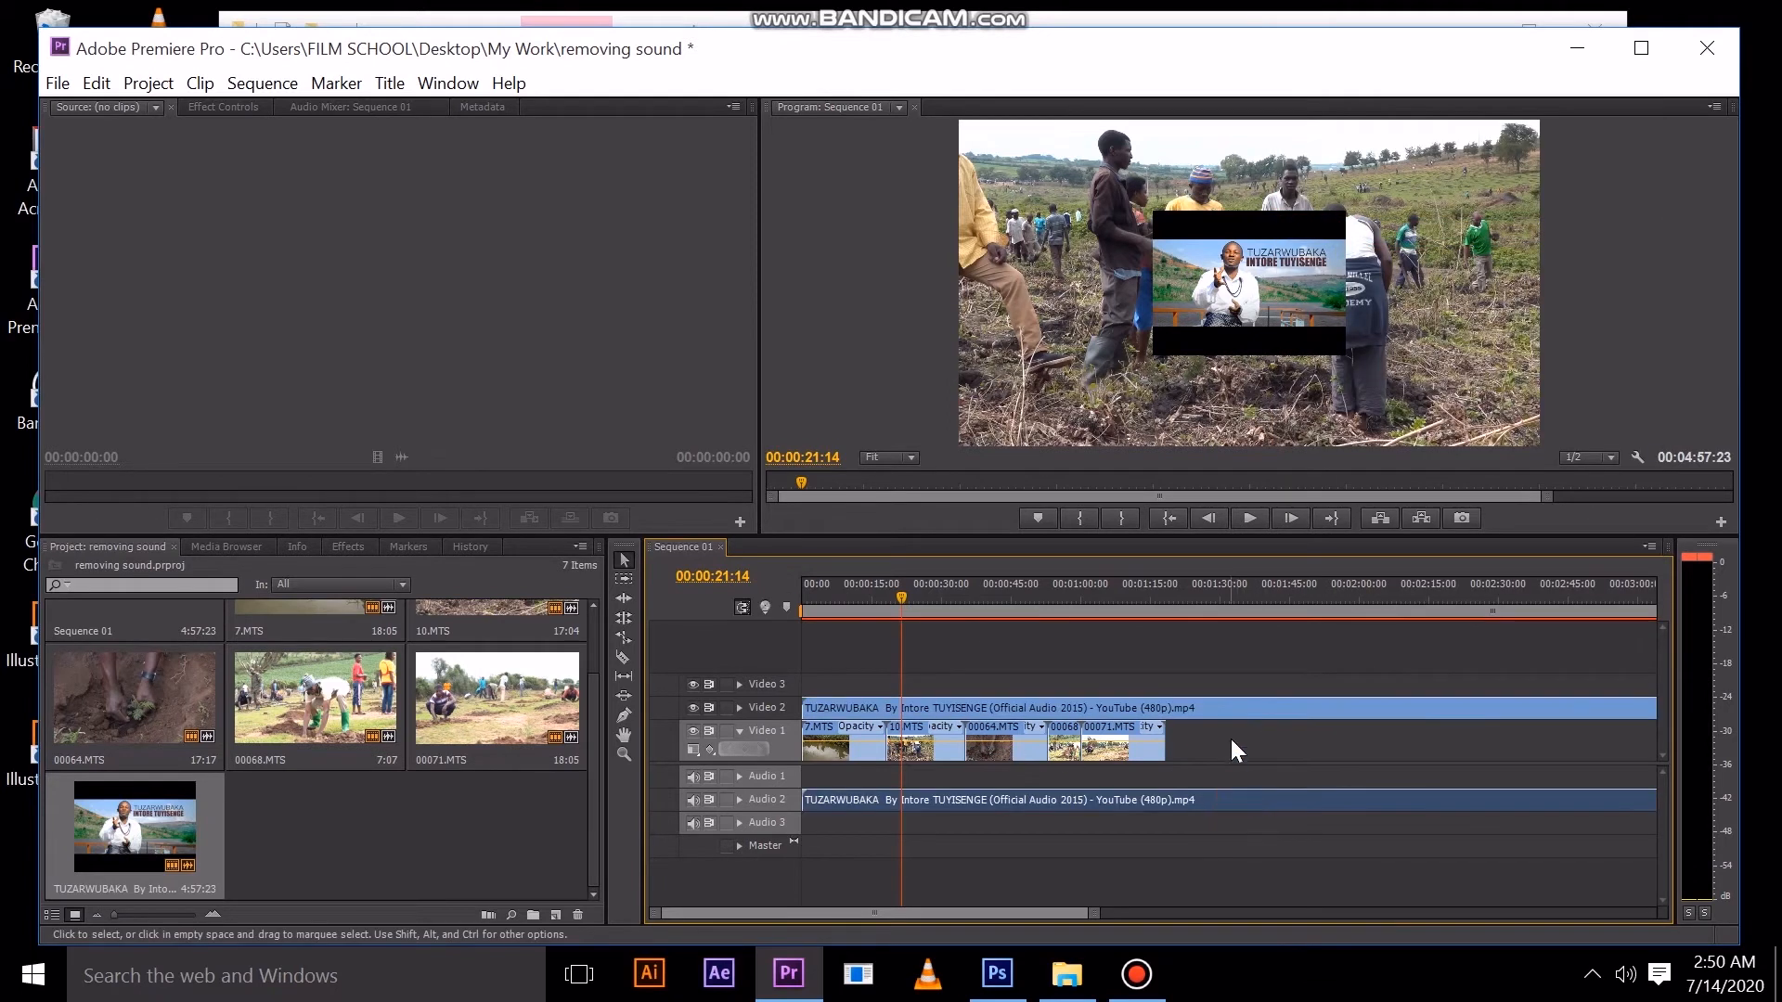
{"action": "left_click", "coordinate": [1236, 705]}
{"action": "key", "text": "Delete"}
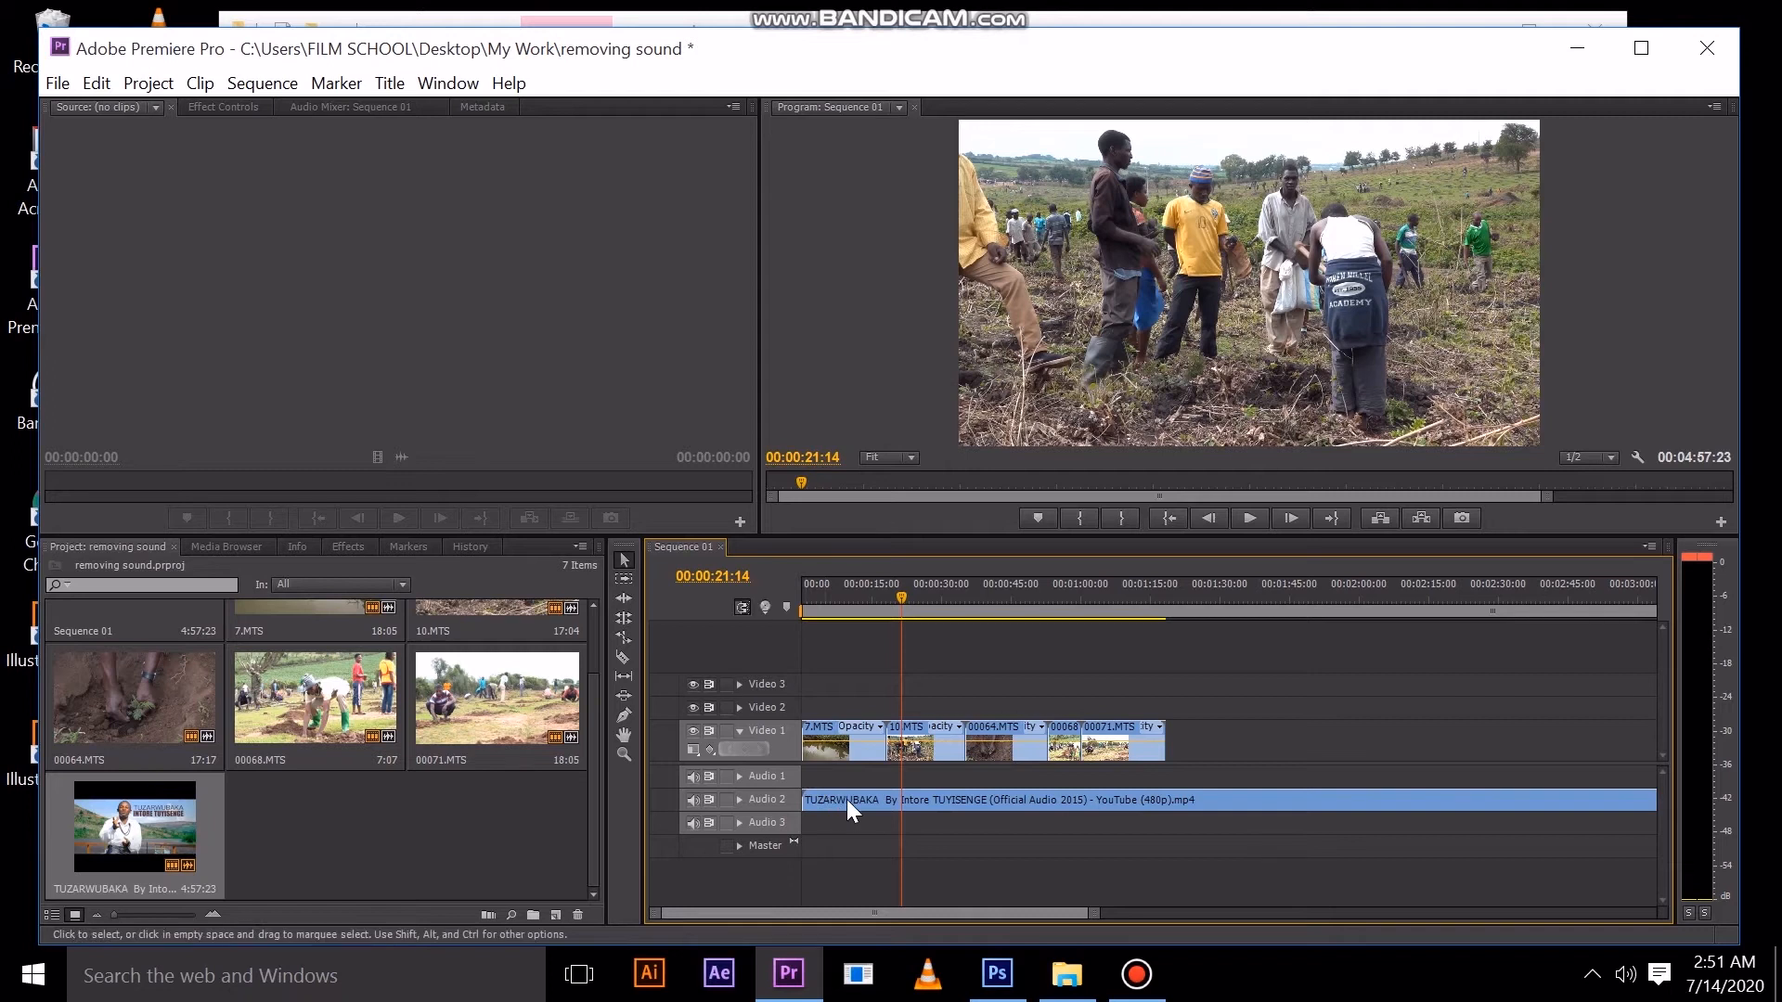
Move the TUZARWUBAKA audio up to Audio 1 at the sequence start and play the sequence from the beginning.
{"action": "left_click_drag", "start_coordinate": [849, 796], "coordinate": [841, 772]}
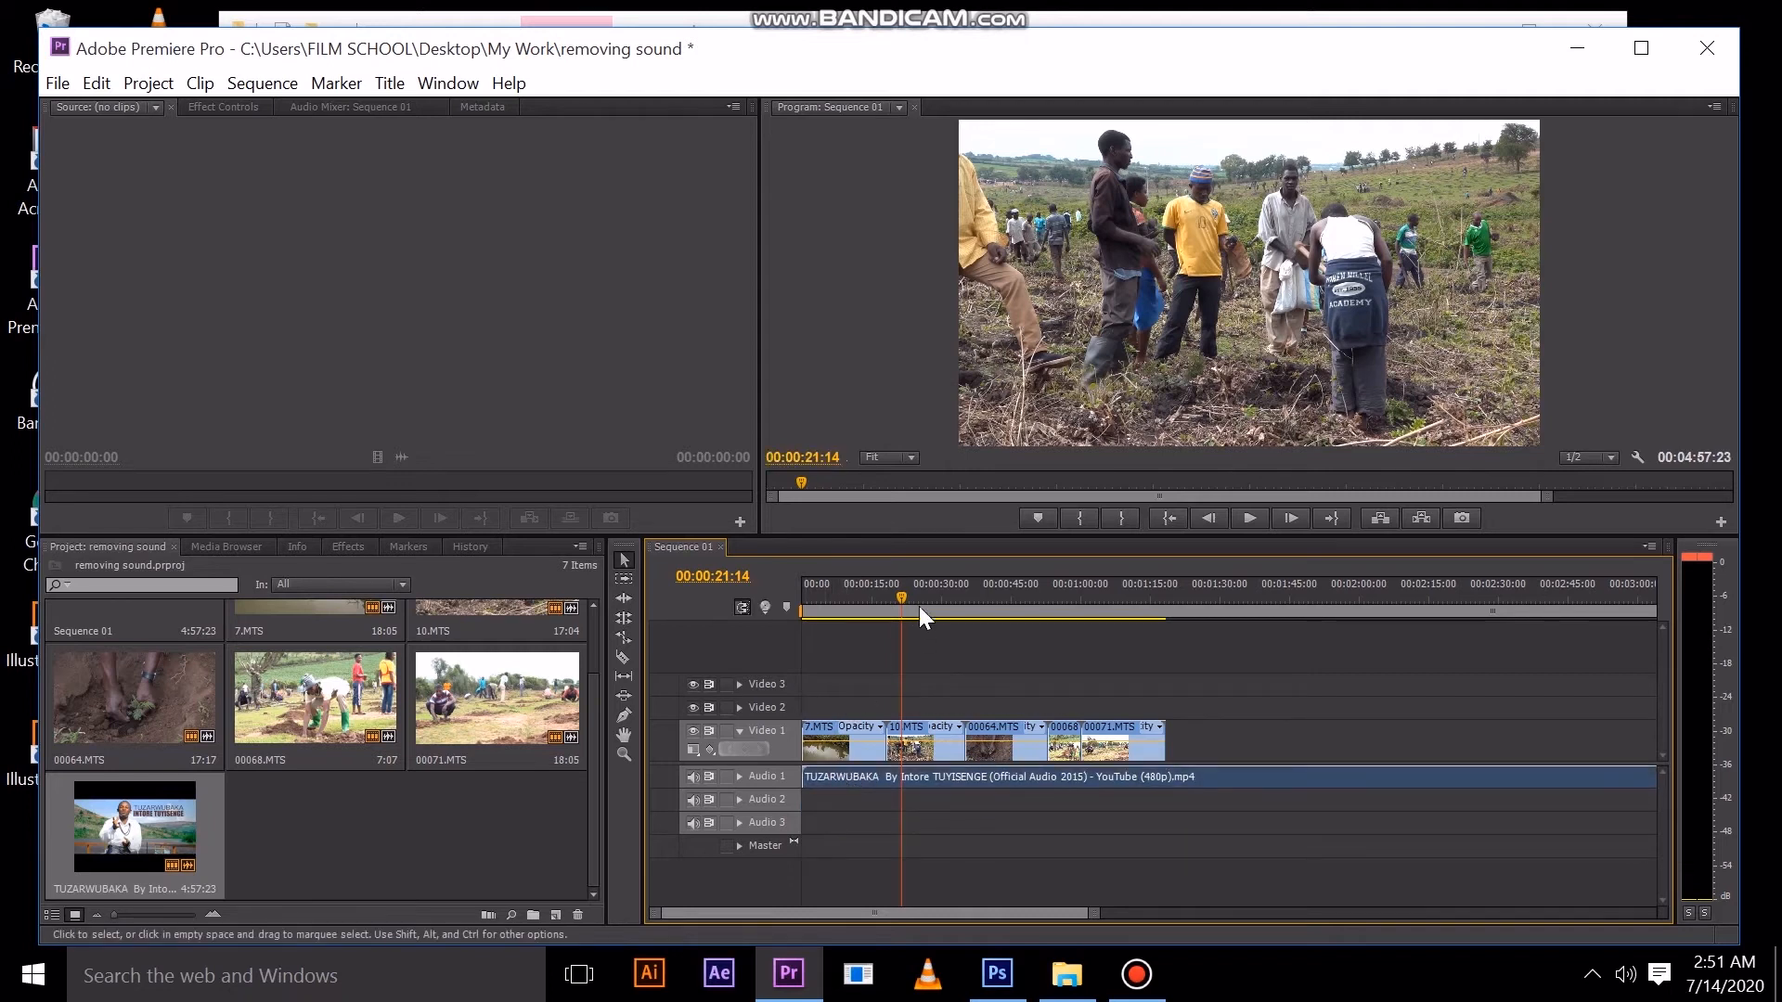
{"action": "left_click_drag", "start_coordinate": [900, 593], "coordinate": [782, 609]}
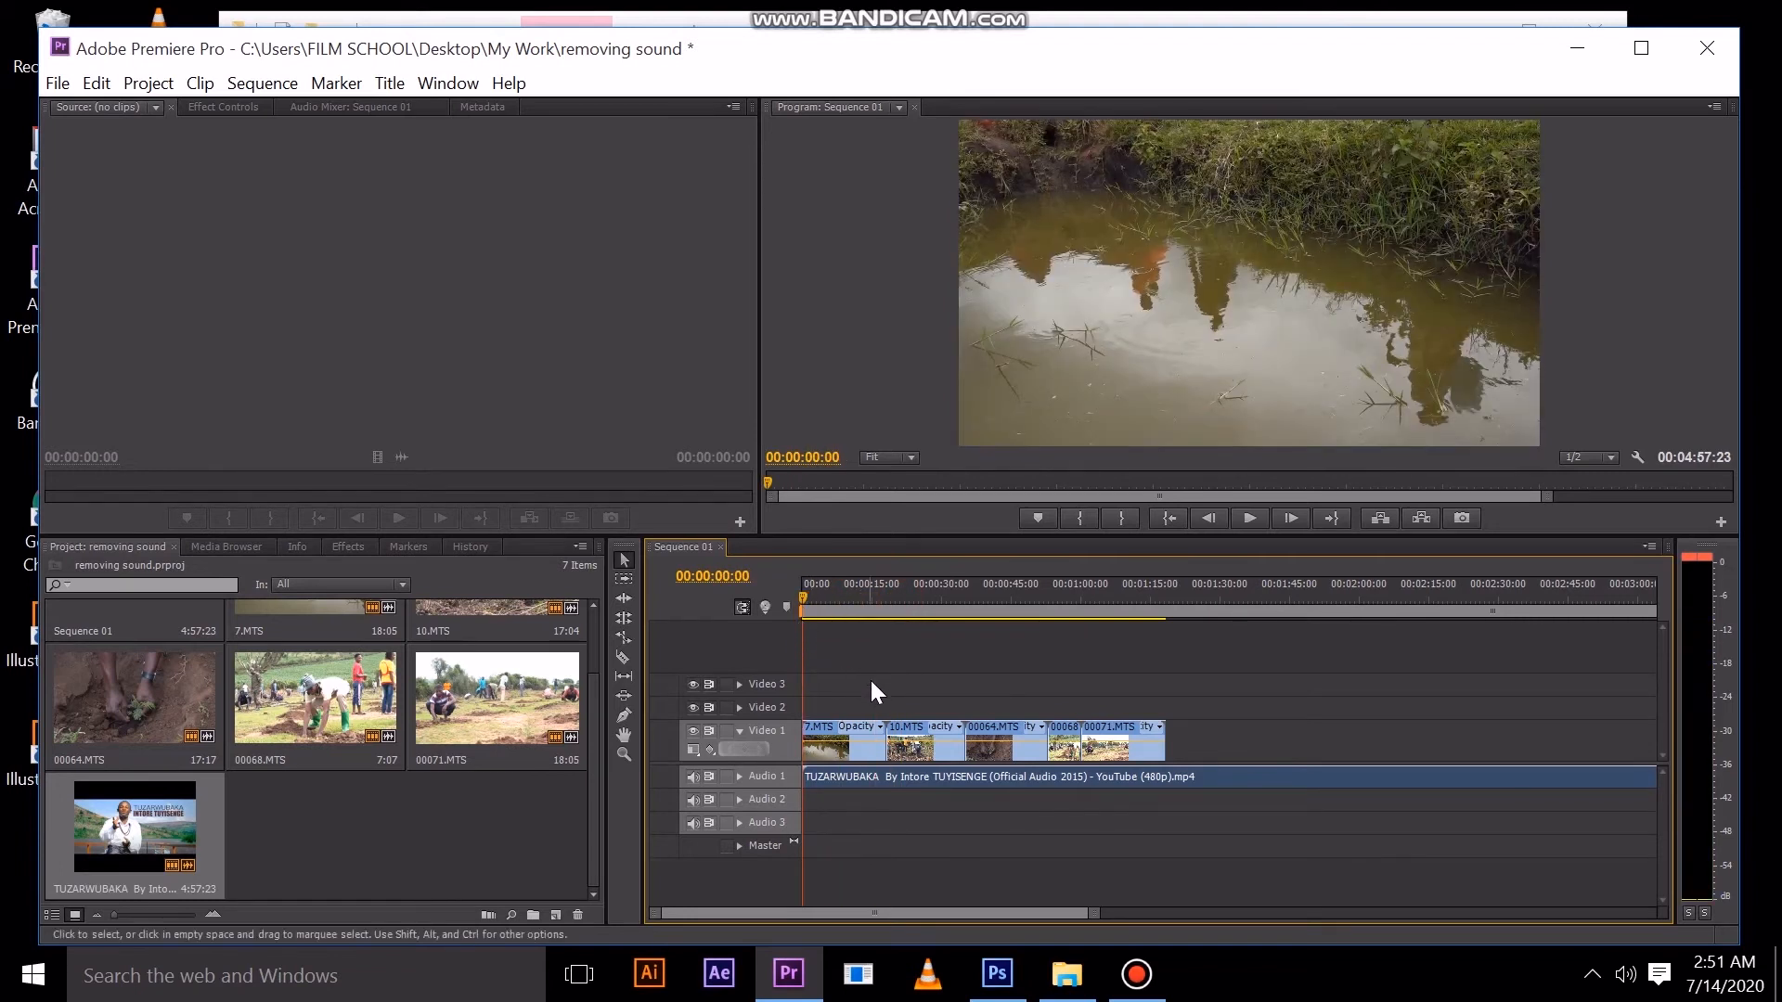
{"action": "key", "text": "space"}
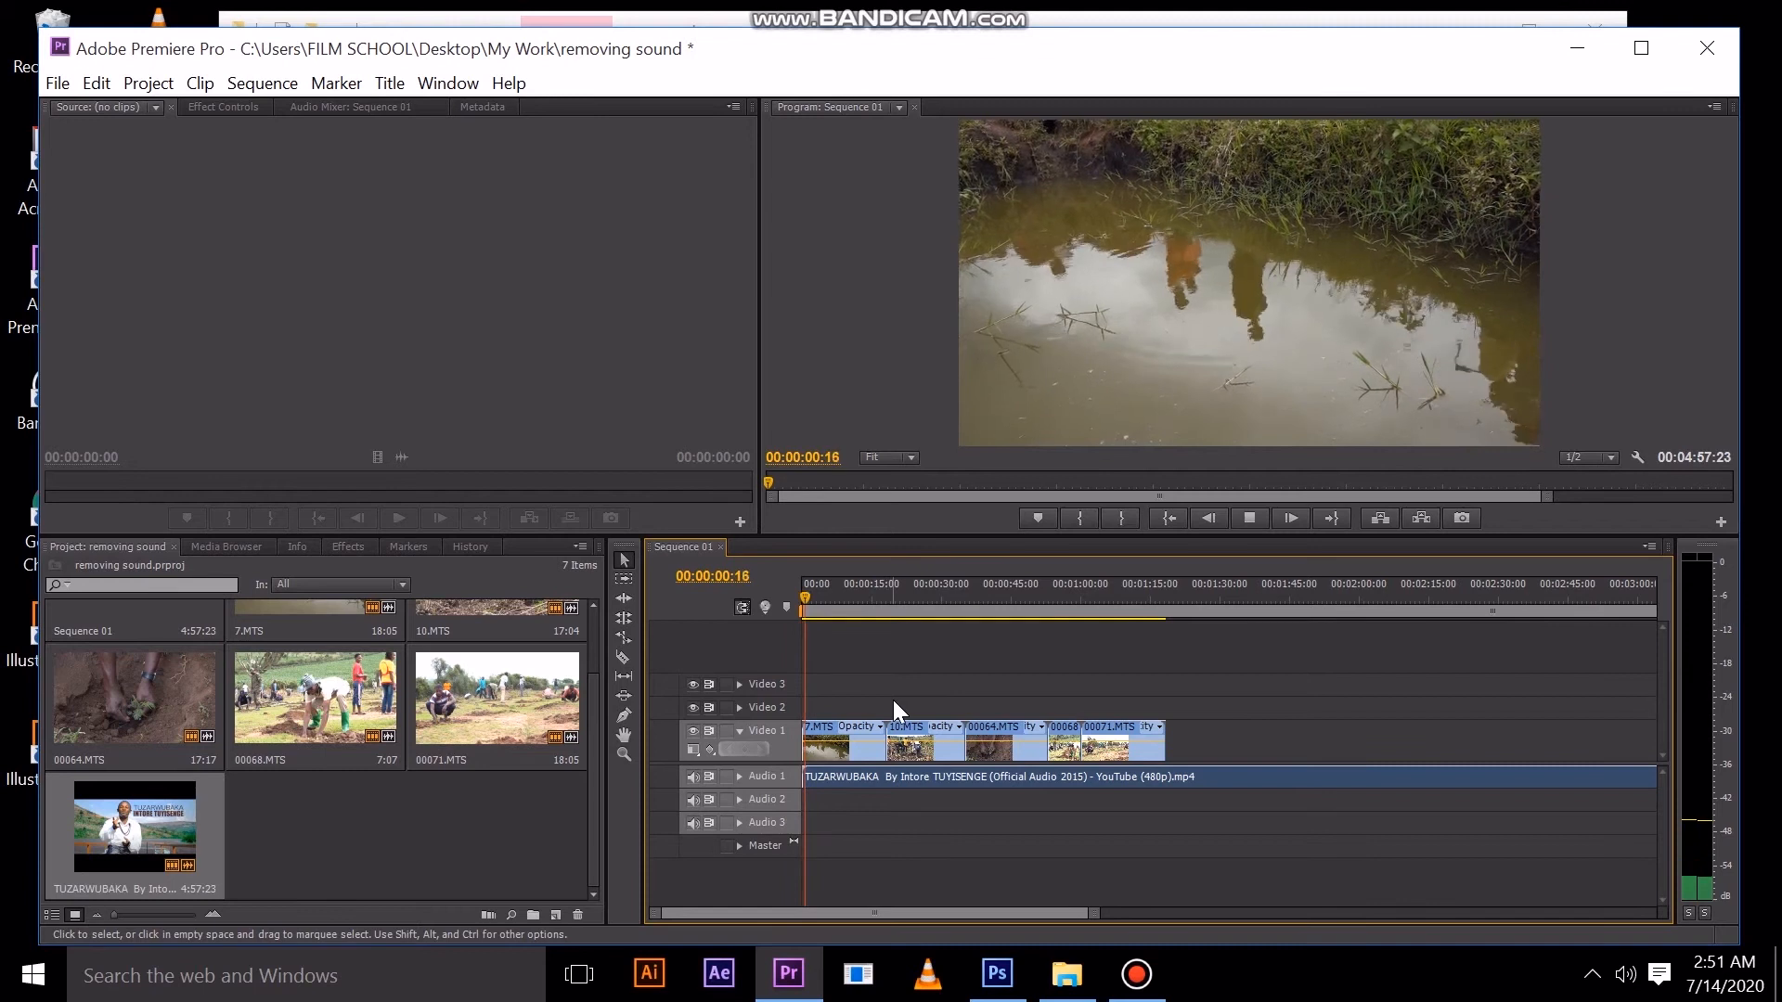